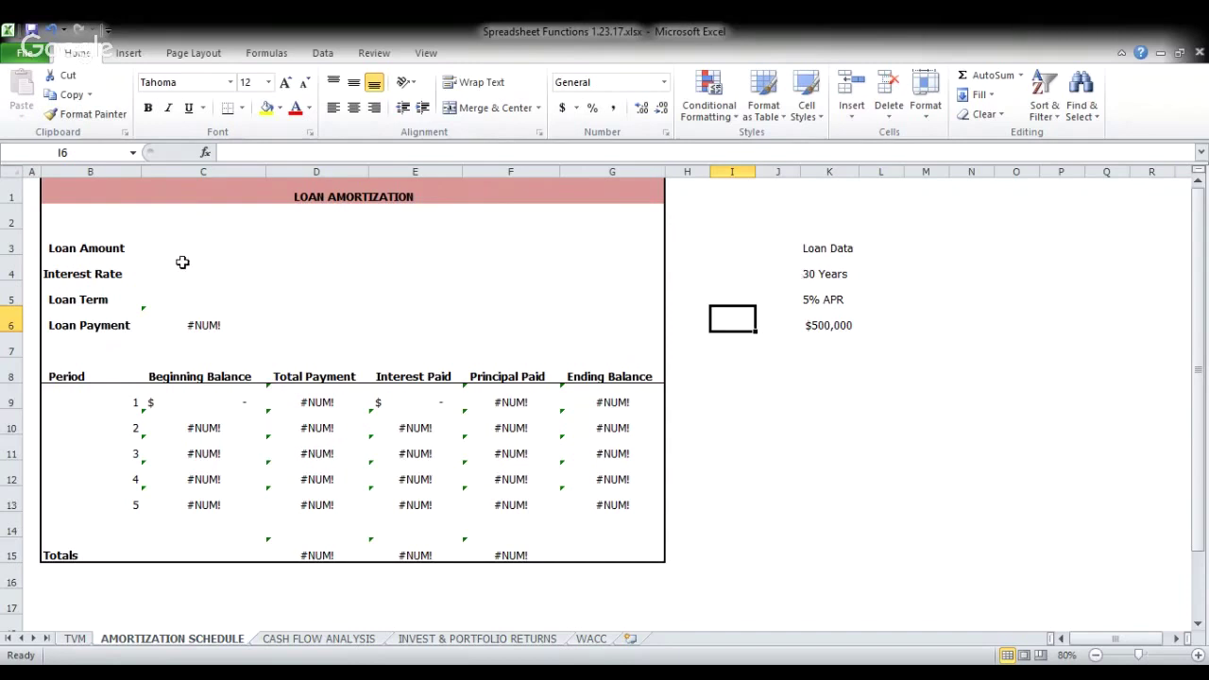
Check the empty loan input cells and inspect the PMT formula in the Loan Payment cell C6.
{"action": "left_click", "coordinate": [182, 263]}
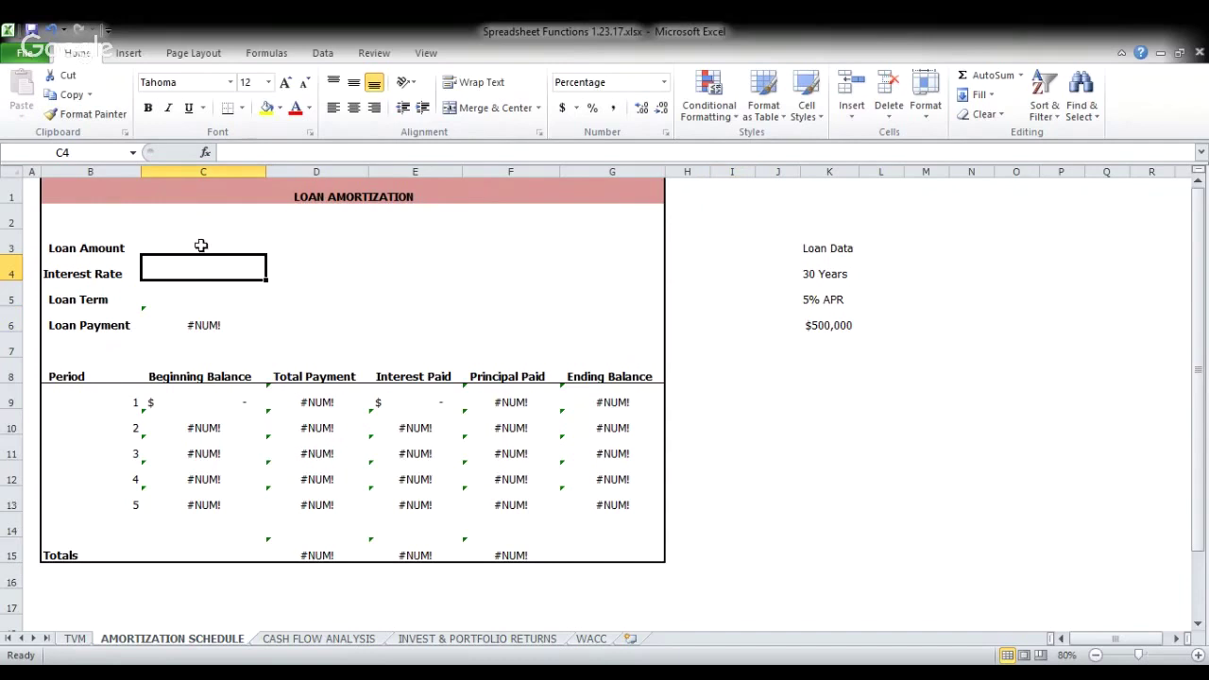
{"action": "left_click", "coordinate": [201, 245]}
{"action": "key", "text": "Down"}
{"action": "key", "text": "Down"}
{"action": "key", "text": "Down"}
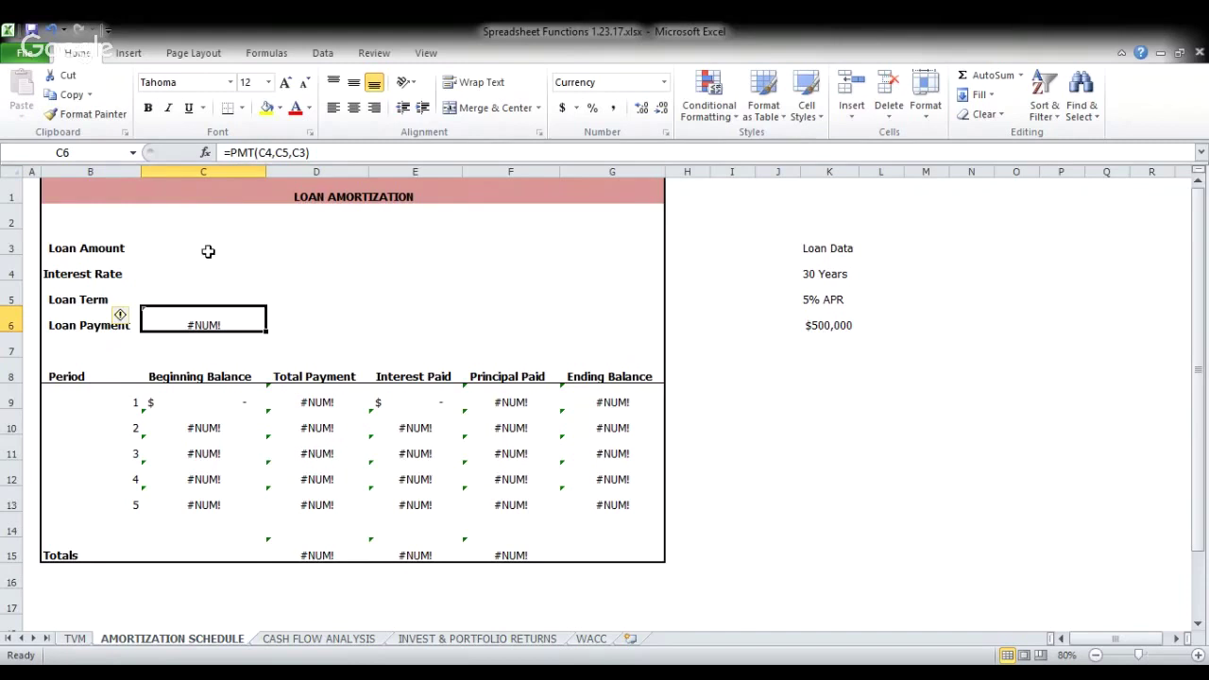
{"action": "left_click", "coordinate": [206, 154]}
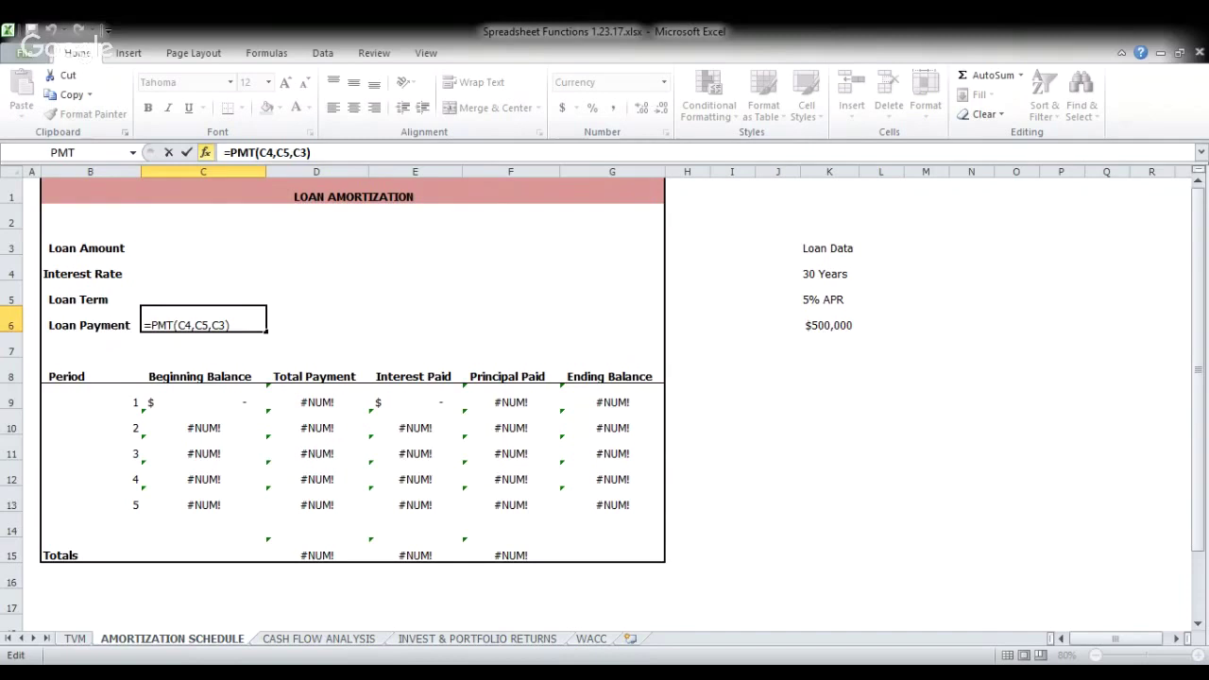
{"action": "left_click", "coordinate": [187, 153]}
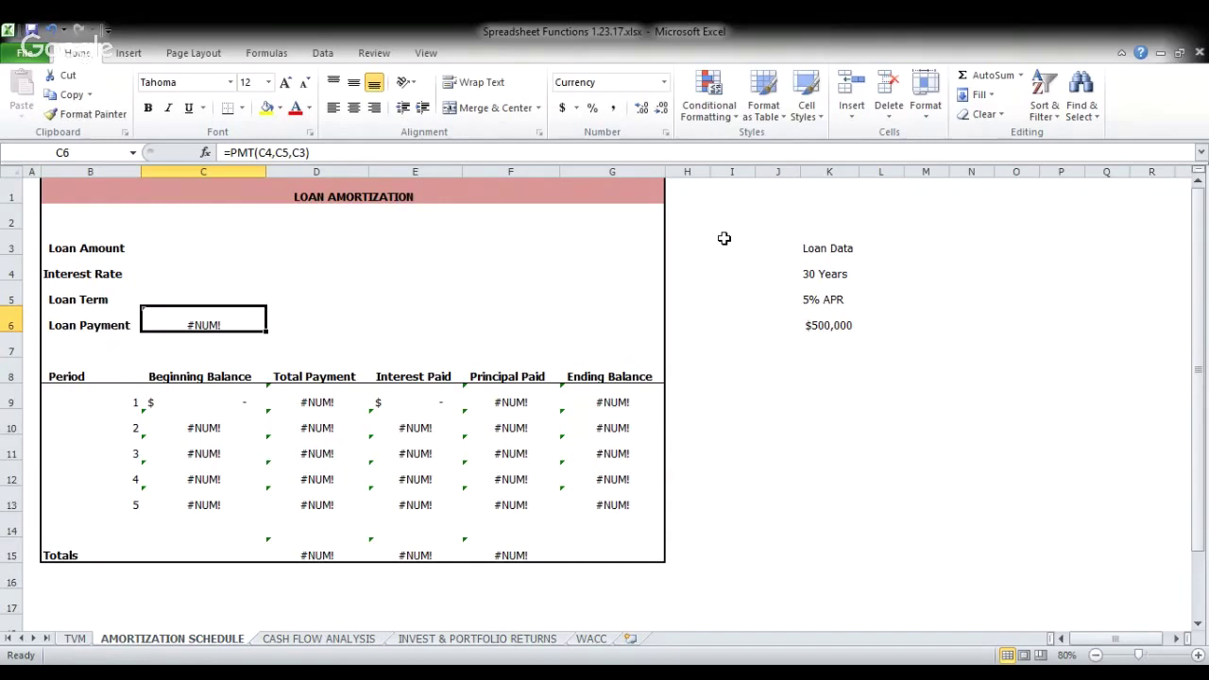
Enter 500000 as the Loan Amount in cell C3.
{"action": "left_click", "coordinate": [206, 249]}
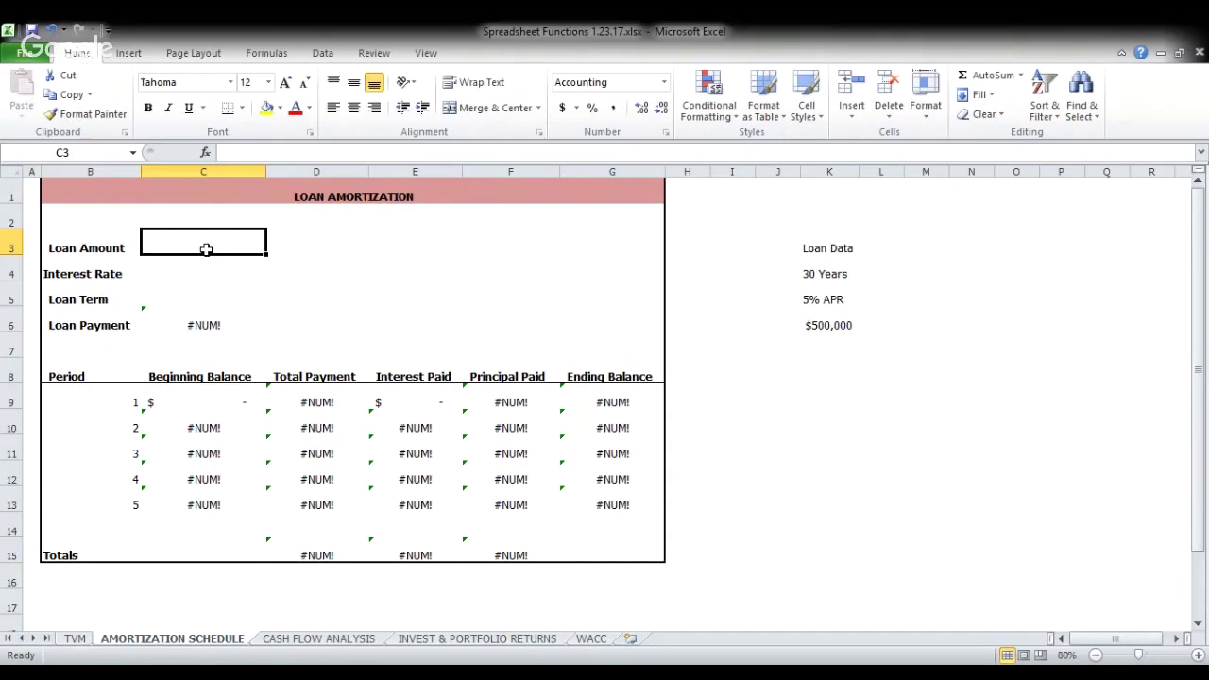
{"action": "type", "text": "500,00"}
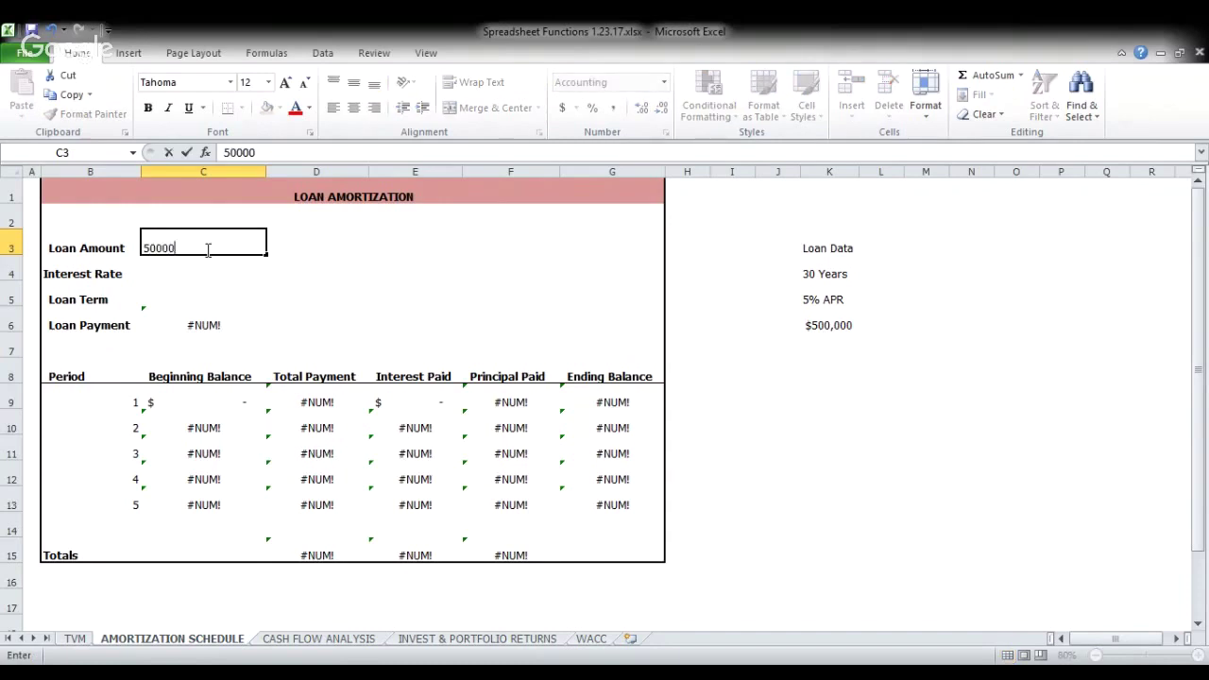
{"action": "type", "text": "0"}
{"action": "key", "text": "Return"}
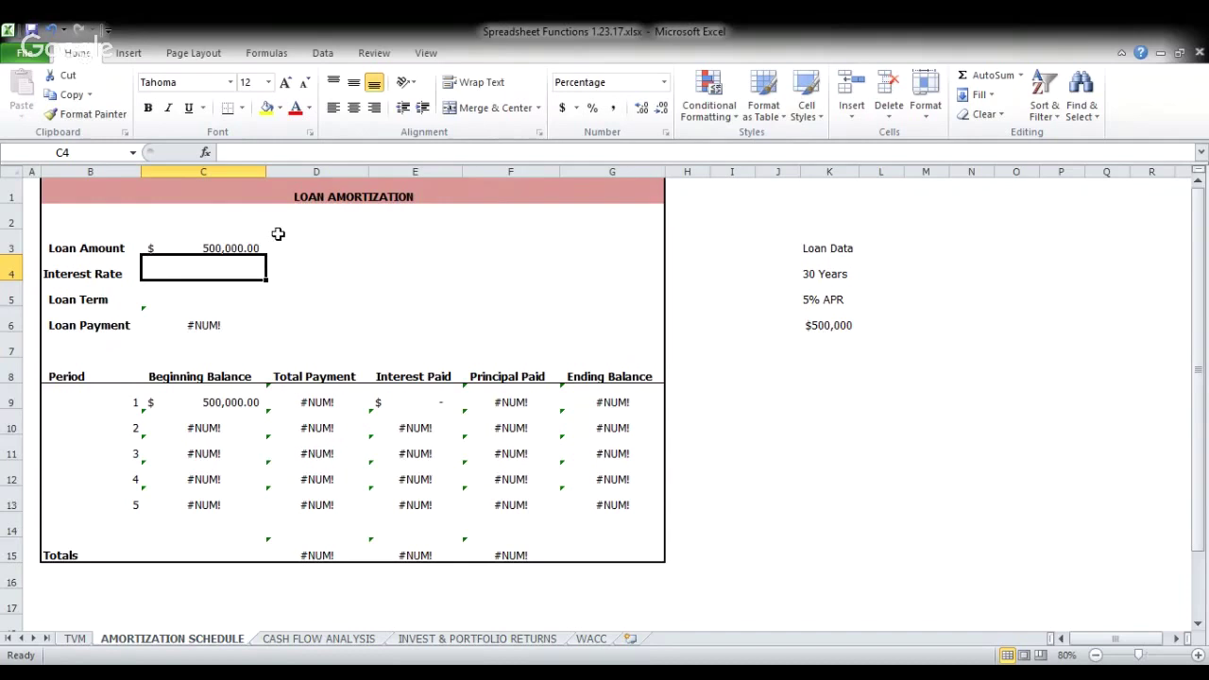
Enter 5% as the Interest Rate in C4 and 30 as the Loan Term in C5.
{"action": "type", "text": "5"}
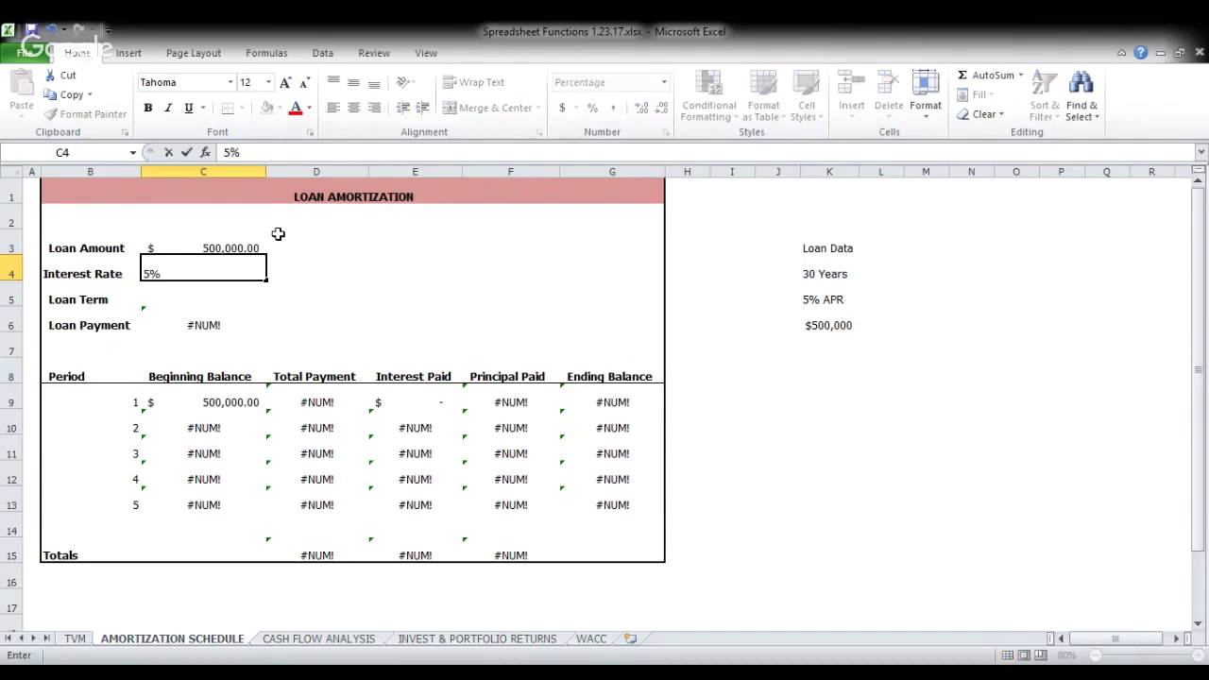
{"action": "key", "text": "Return"}
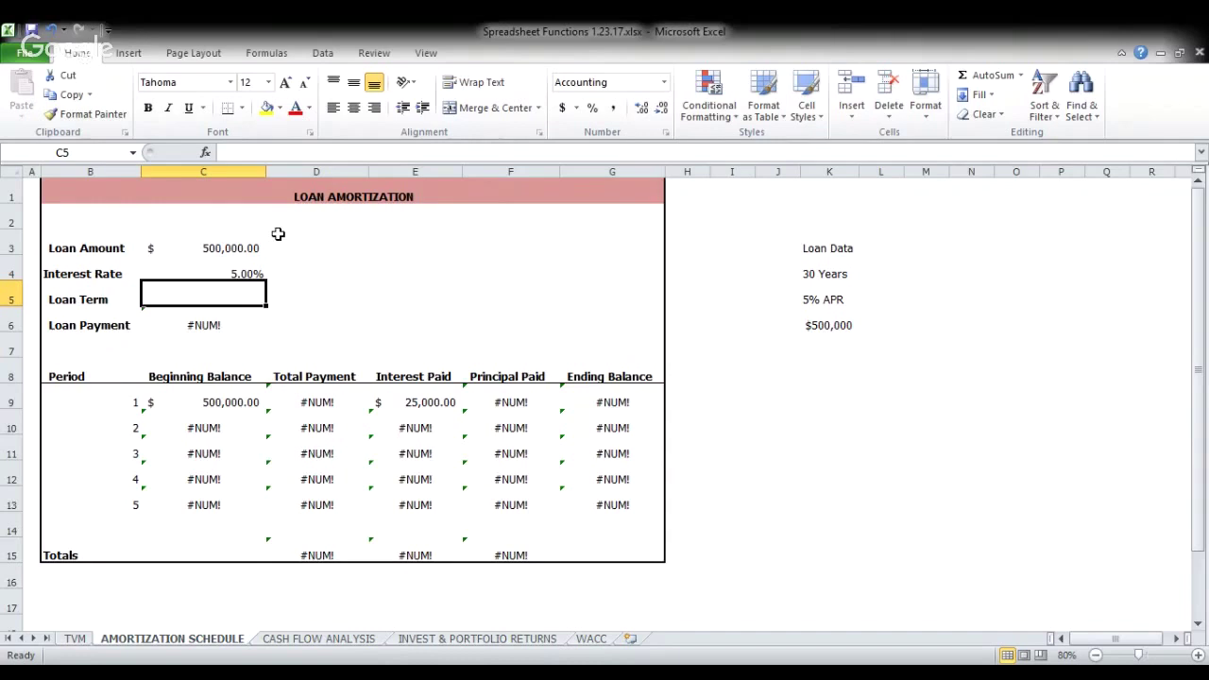
{"action": "type", "text": "3"}
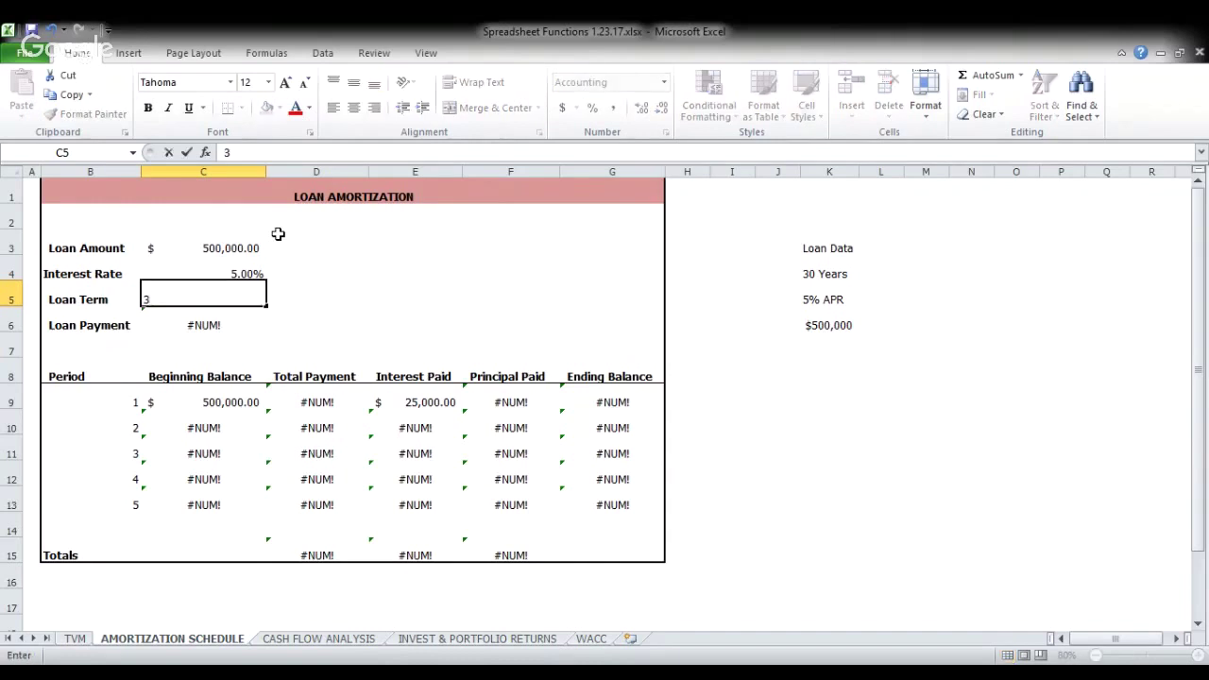
{"action": "type", "text": "0"}
{"action": "key", "text": "Return"}
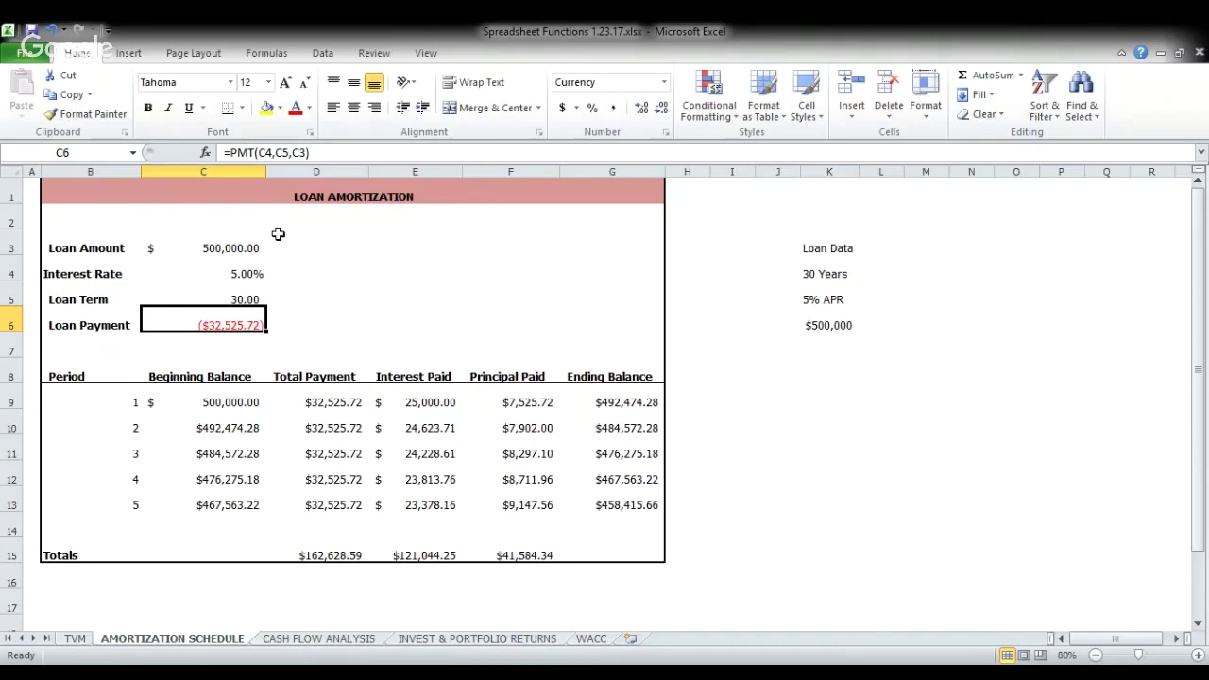
Review the loan amount and payment cells, and inspect the period 1 Beginning Balance formula in C9.
{"action": "left_click", "coordinate": [218, 249]}
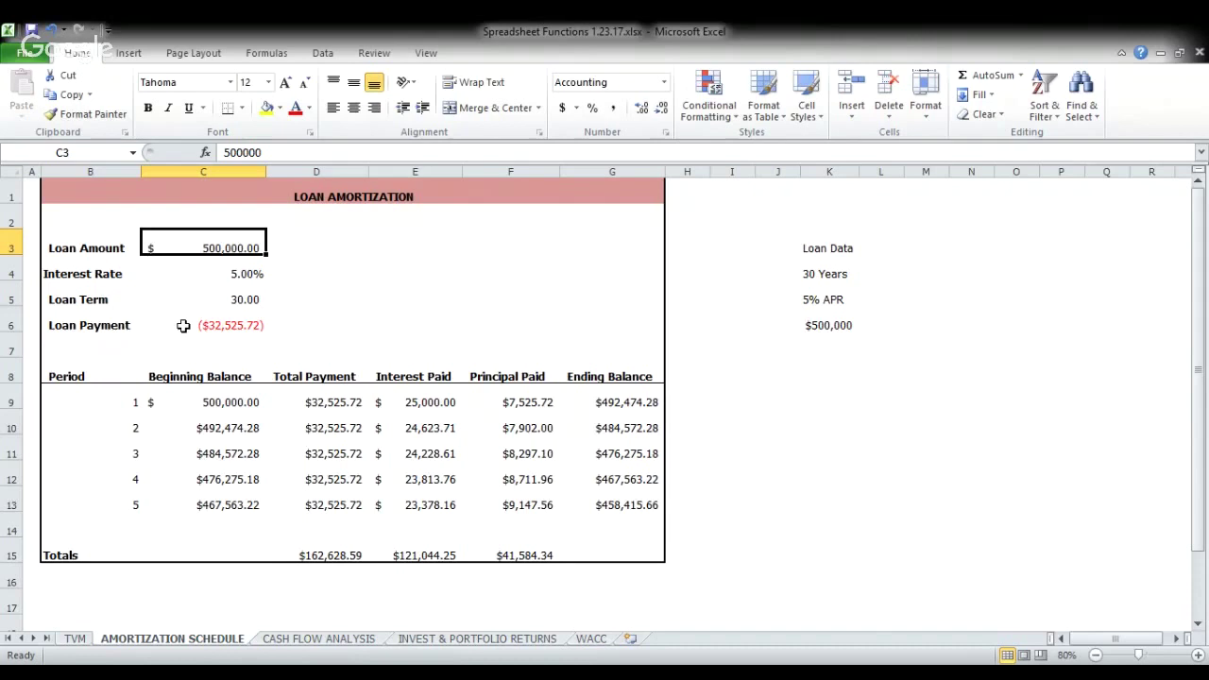
{"action": "left_click", "coordinate": [183, 326]}
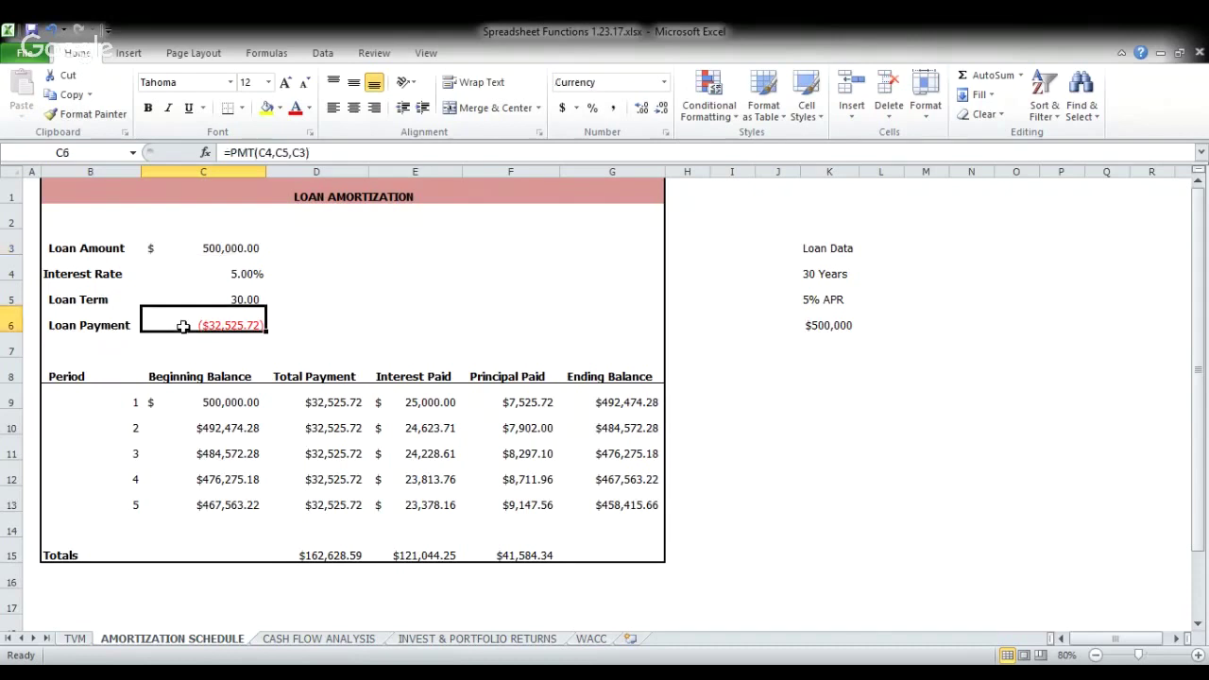
{"action": "left_click", "coordinate": [209, 402]}
{"action": "double_click", "coordinate": [211, 402]}
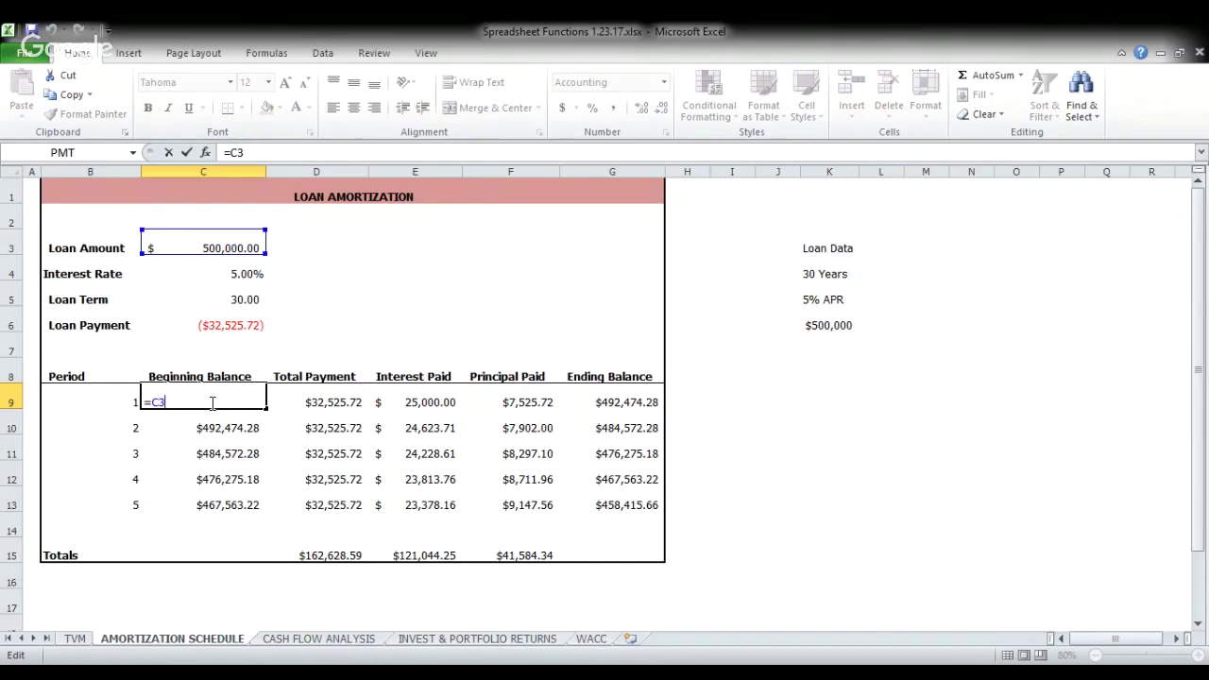
{"action": "key", "text": "Return"}
{"action": "key", "text": "Right"}
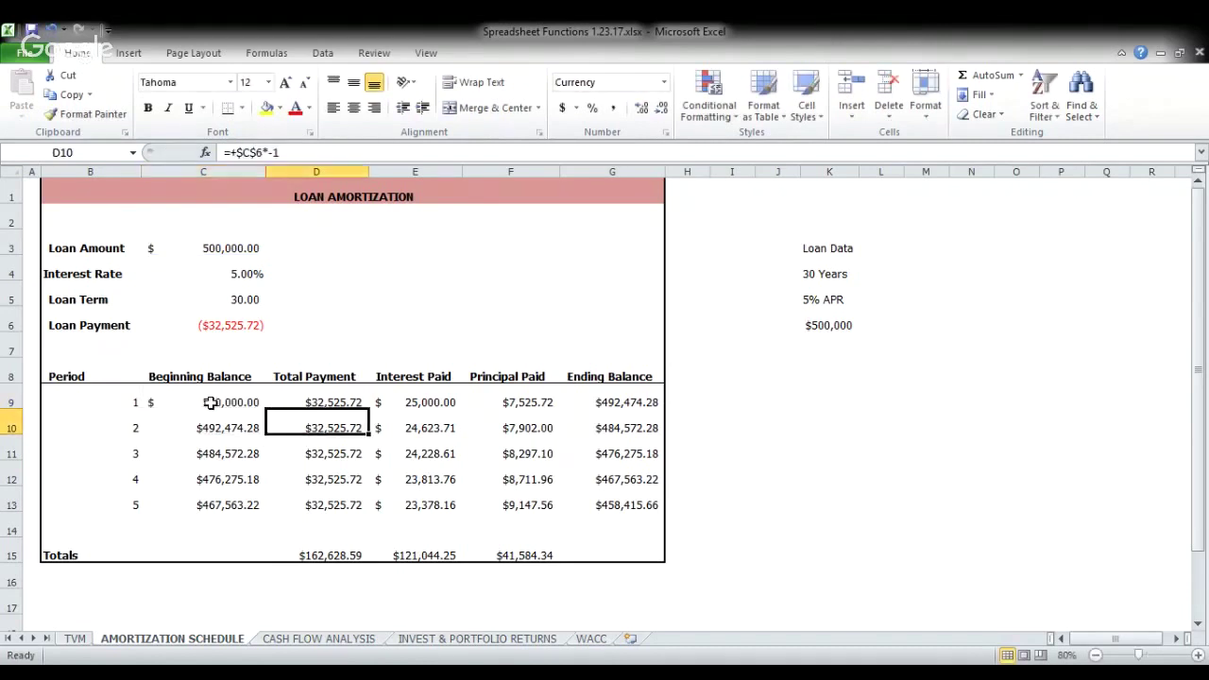
Inspect the period 1 Total Payment formula in D9 and compare it with the Loan Payment cell C6.
{"action": "left_click", "coordinate": [304, 404]}
{"action": "double_click", "coordinate": [304, 404]}
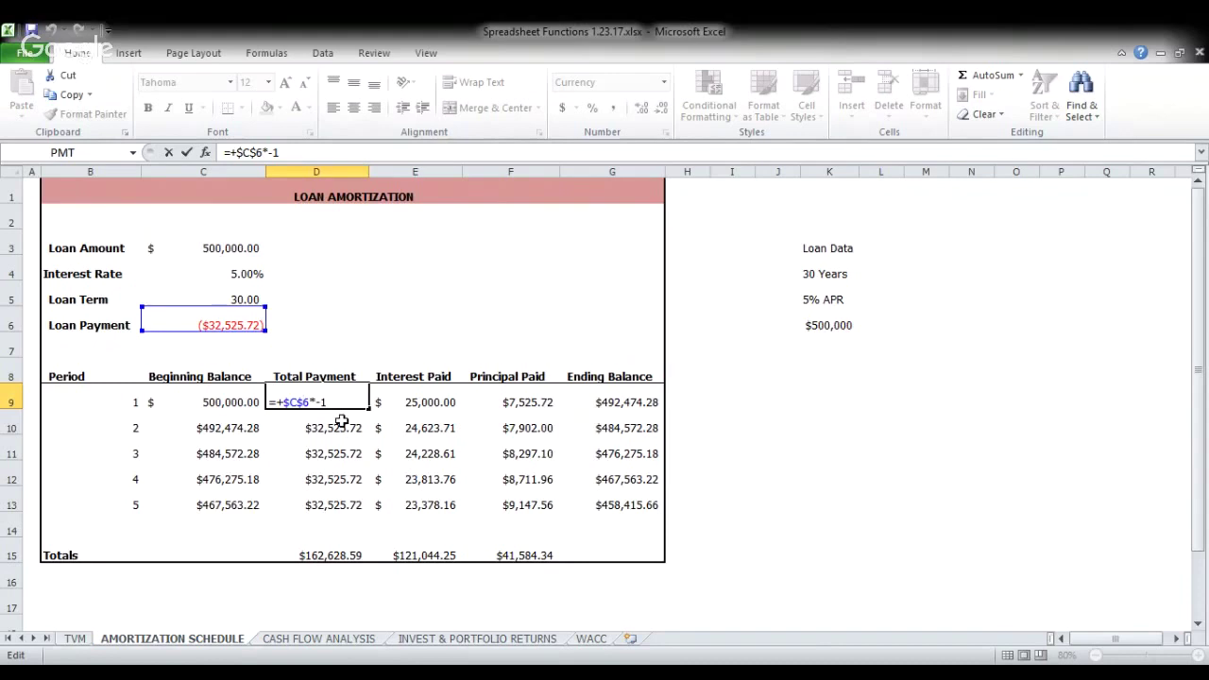
{"action": "key", "text": "Return"}
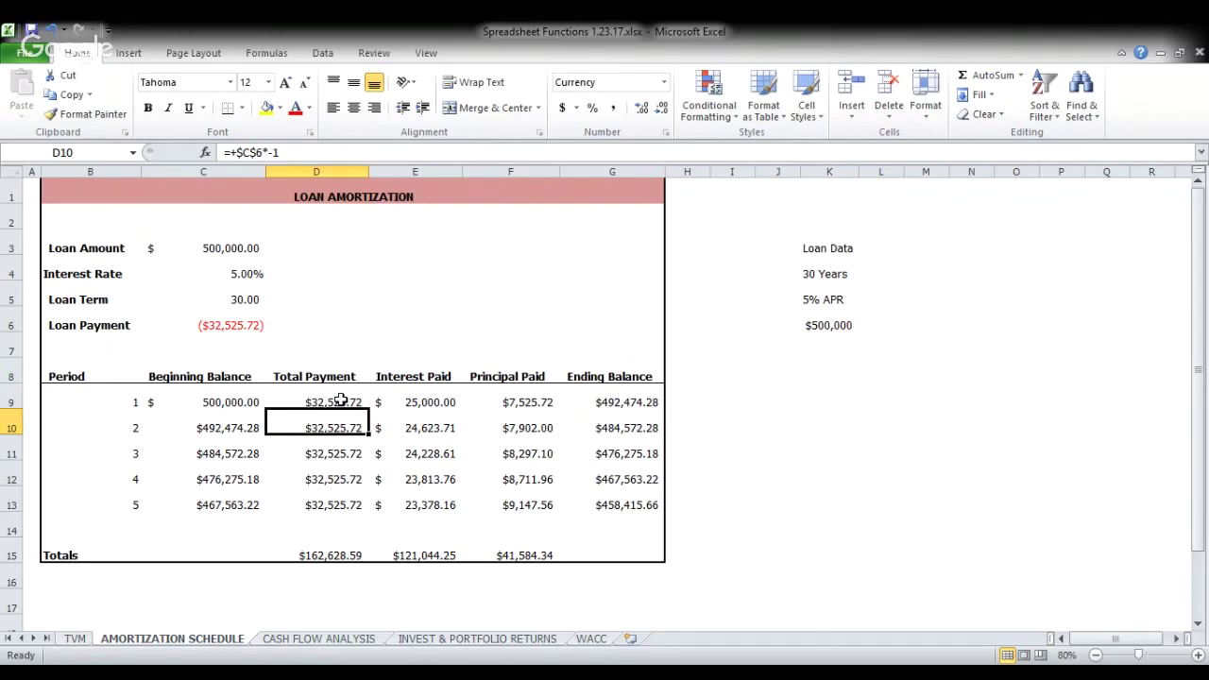
{"action": "left_click", "coordinate": [249, 325]}
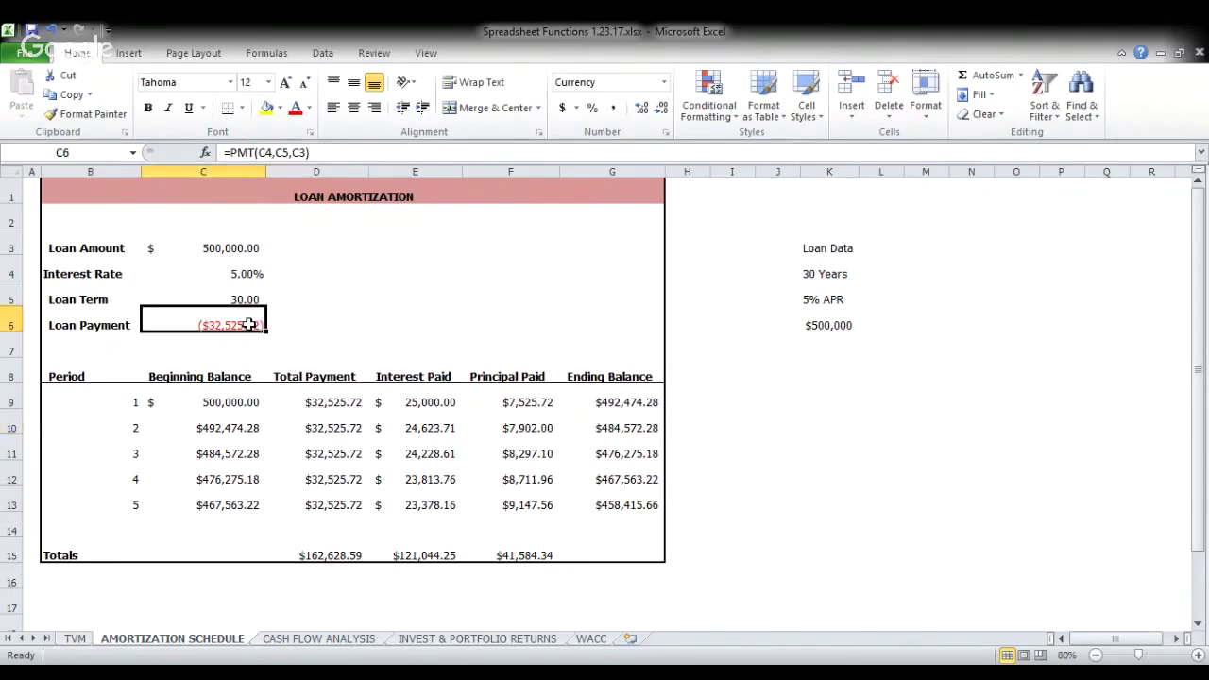
{"action": "left_click", "coordinate": [316, 405]}
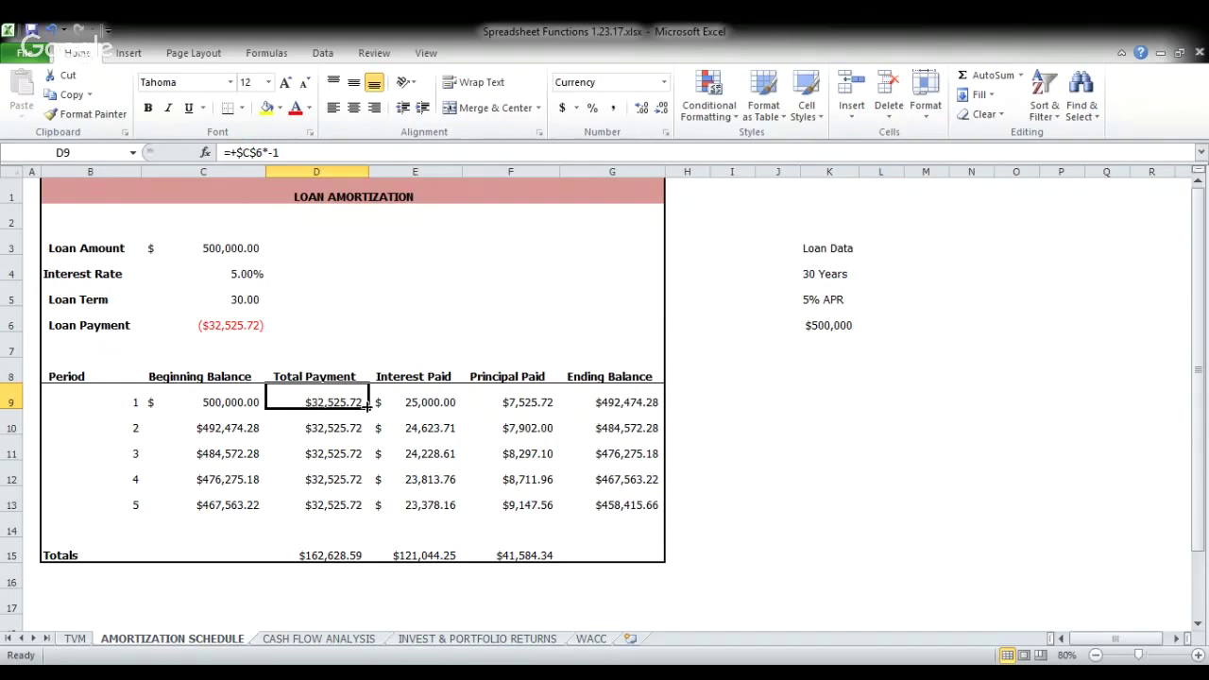
Inspect which cells the period 1 Interest Paid formula in E9 refers to, leaving the formula as it is.
{"action": "left_click", "coordinate": [398, 403]}
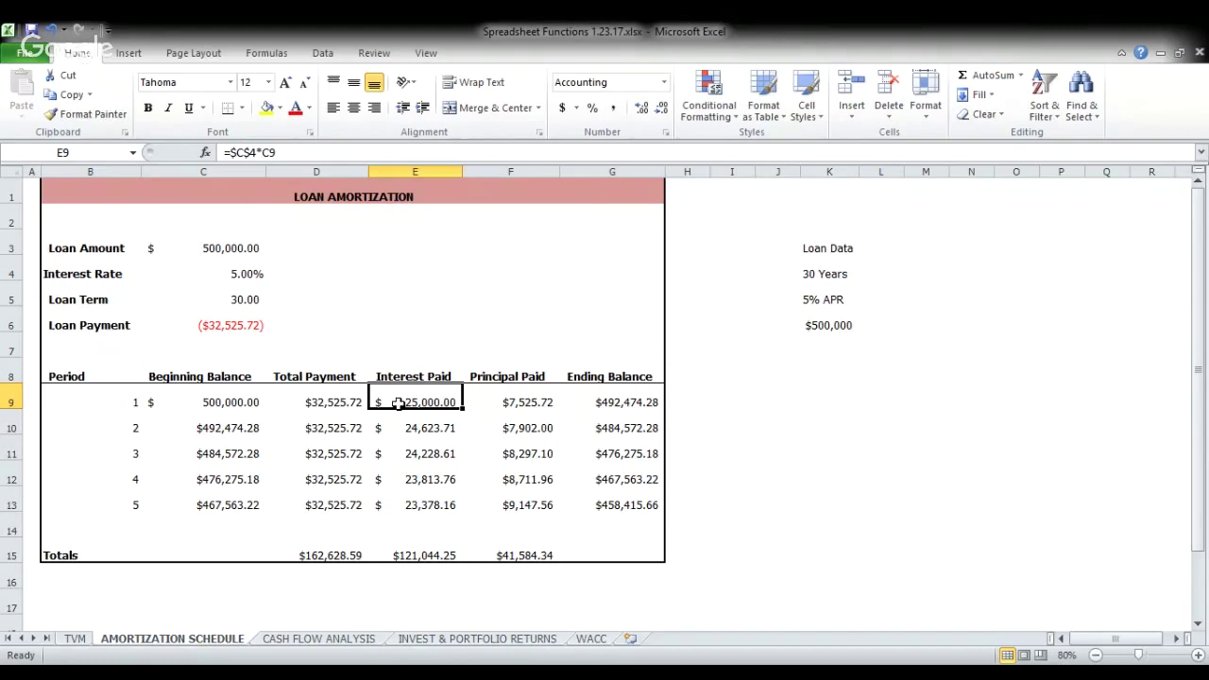
{"action": "double_click", "coordinate": [399, 403]}
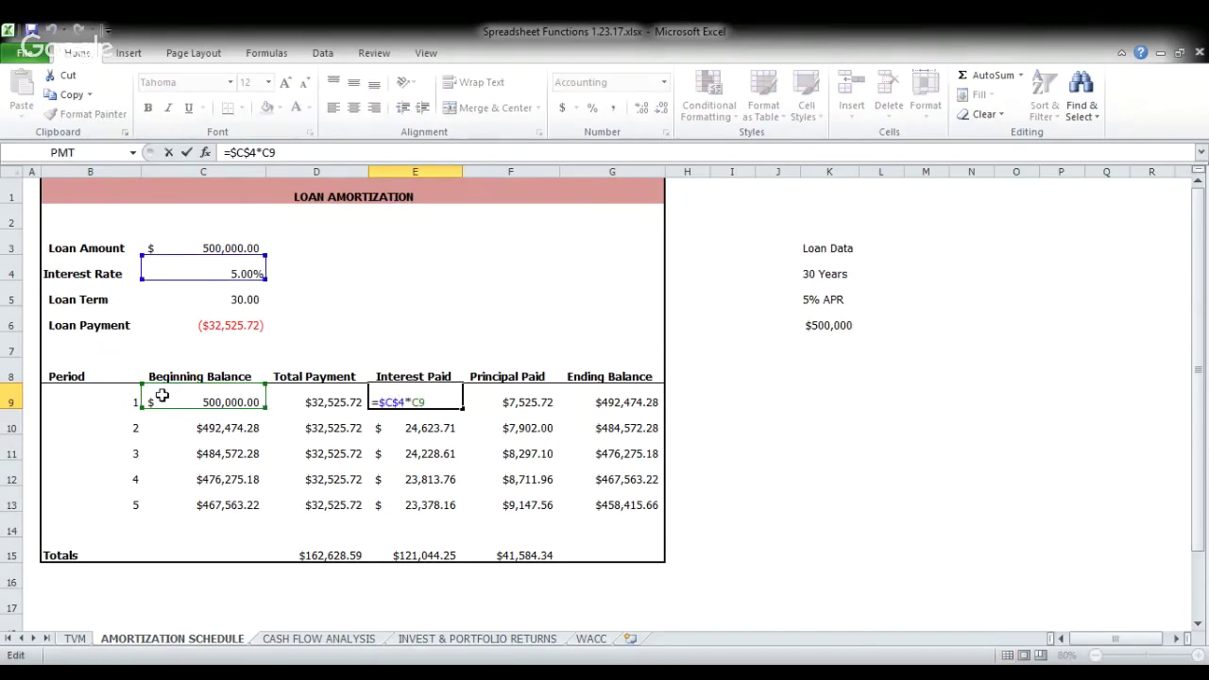
{"action": "left_click_drag", "start_coordinate": [161, 397], "coordinate": [165, 391]}
{"action": "key", "text": "Return"}
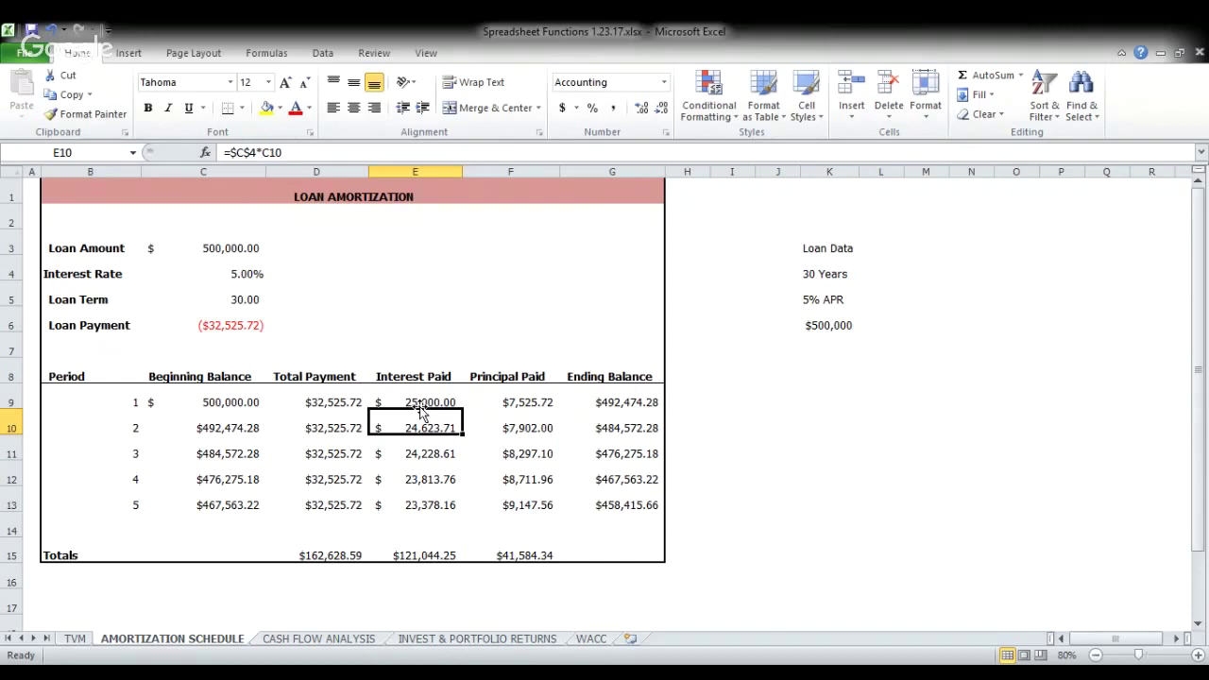
Inspect the period 1 Principal Paid formula in F9 and the Ending Balance formula in G9.
{"action": "double_click", "coordinate": [513, 401]}
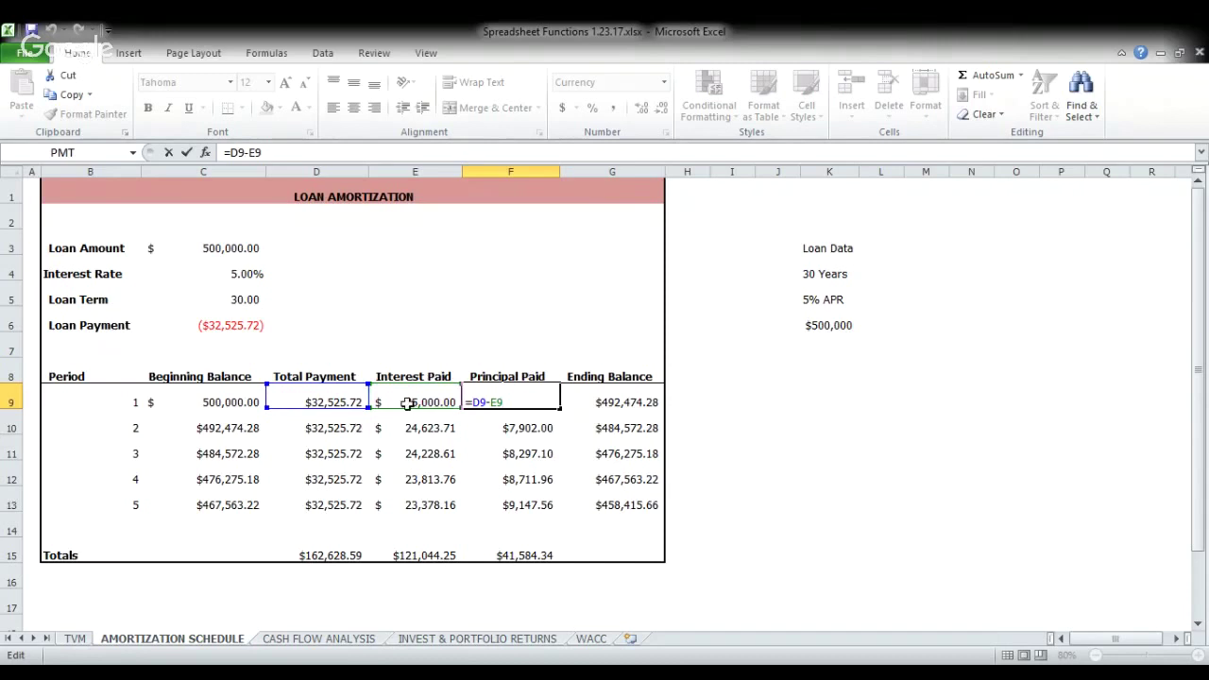
{"action": "key", "text": "Return"}
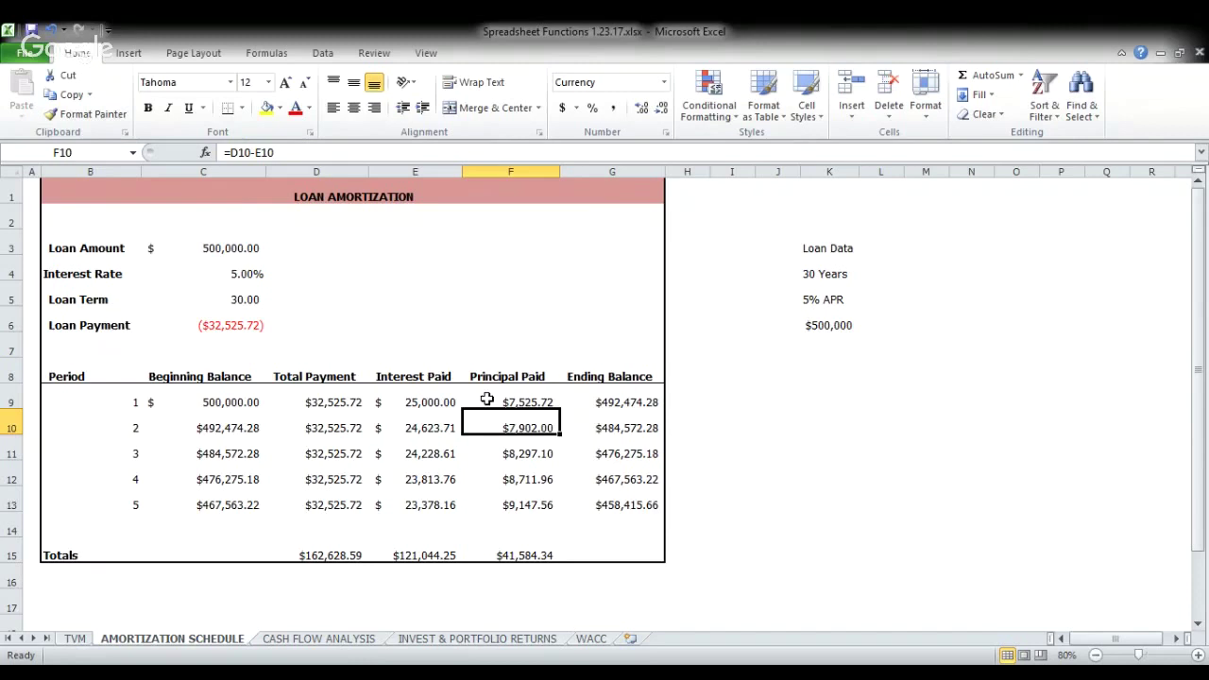
{"action": "left_click", "coordinate": [593, 401]}
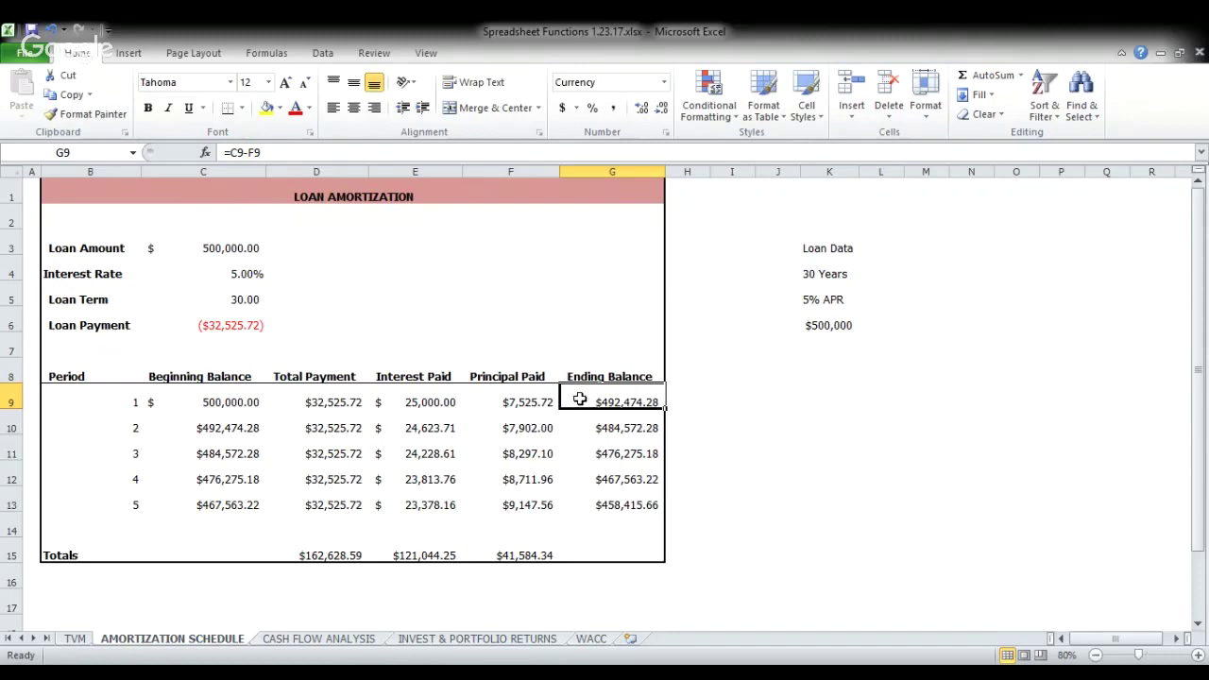
{"action": "double_click", "coordinate": [580, 400]}
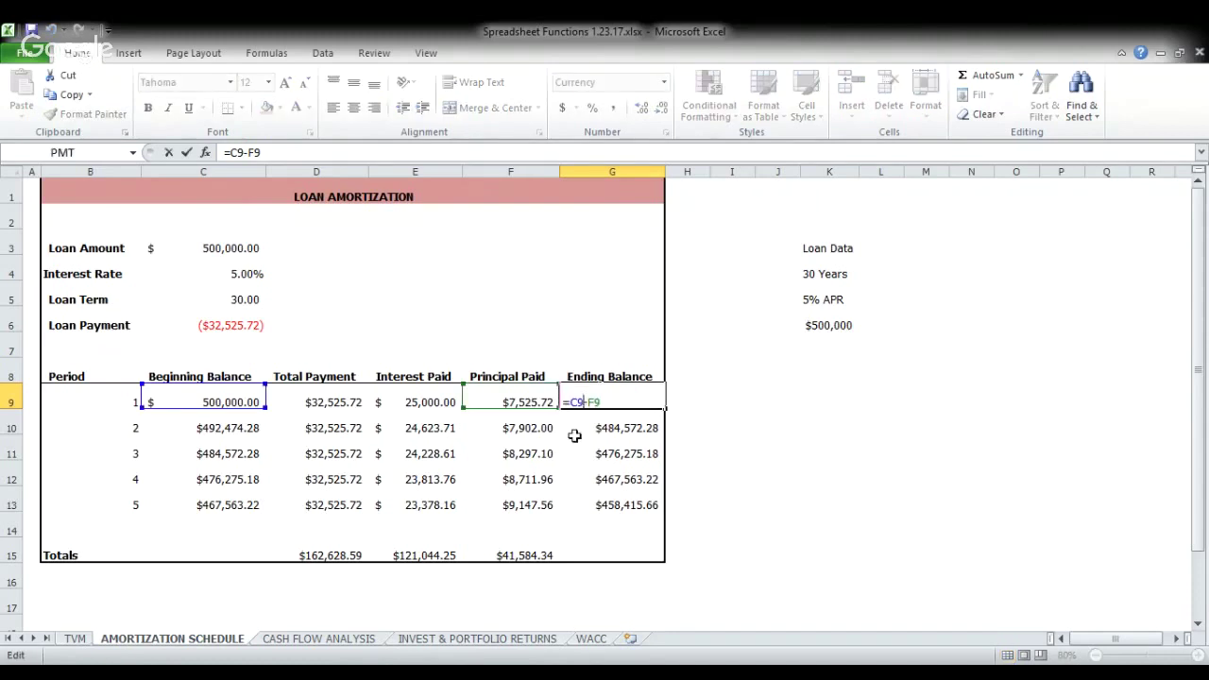
{"action": "key", "text": "Return"}
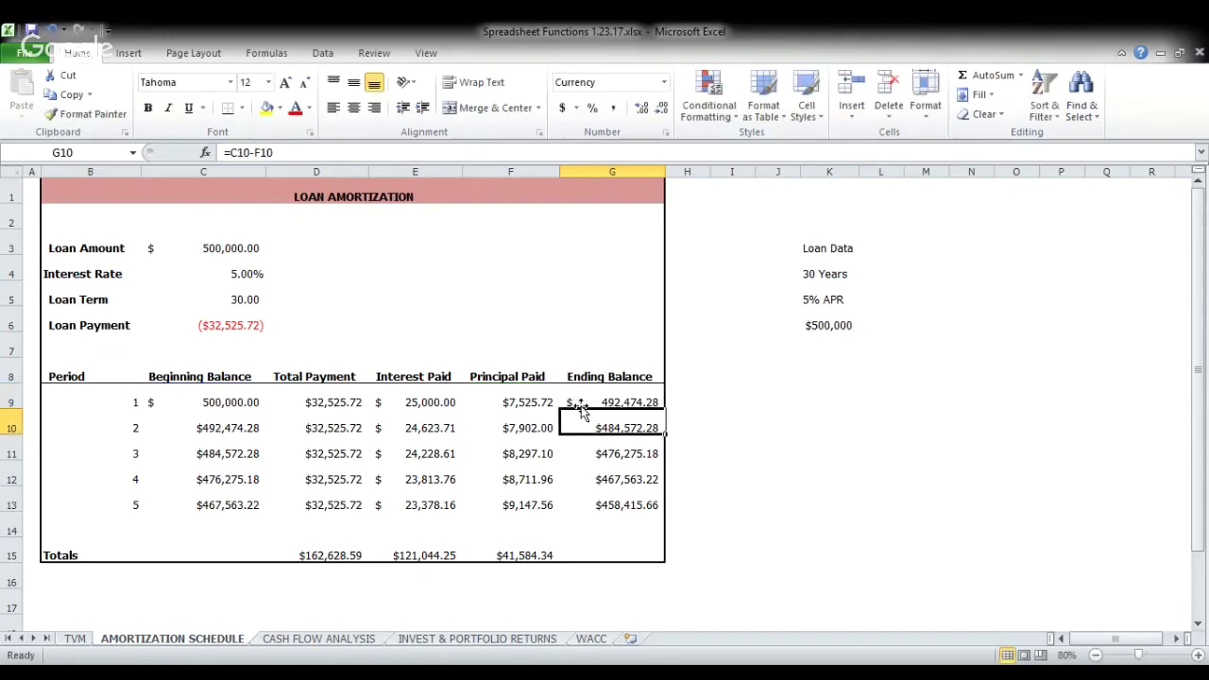
Trace the period 1 Ending Balance in G9 to the period 2 Beginning Balance in C10, and check the Total Payment in D10.
{"action": "left_click", "coordinate": [583, 401]}
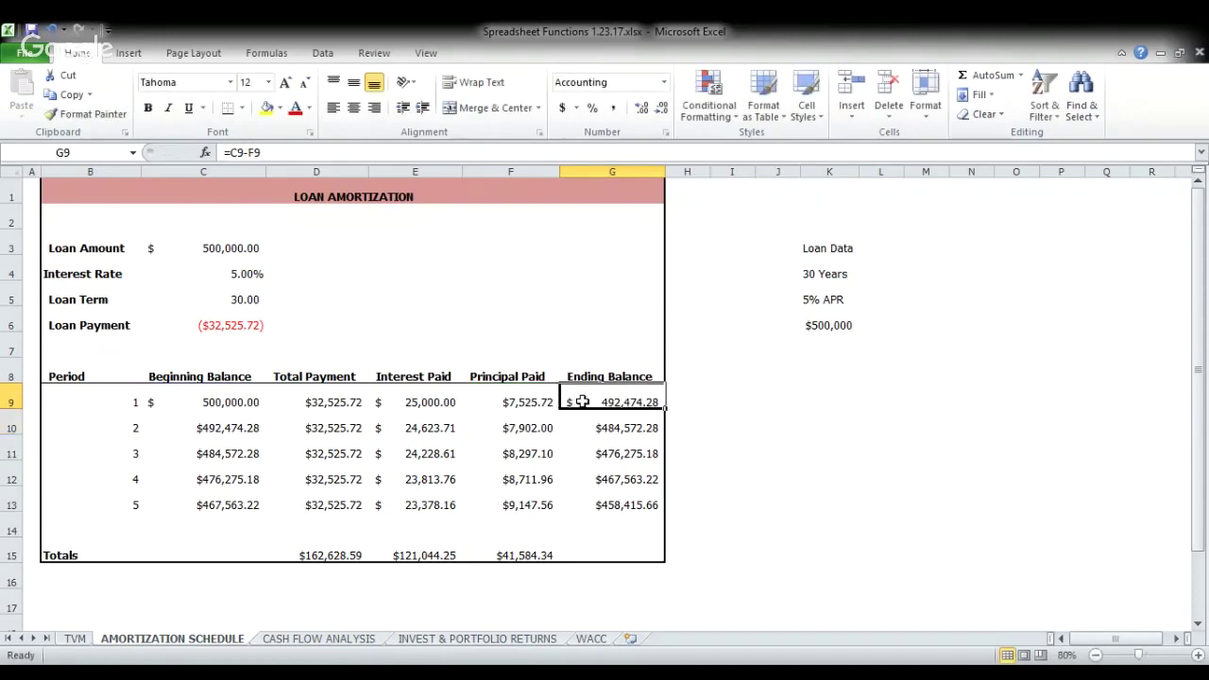
{"action": "left_click", "coordinate": [228, 430]}
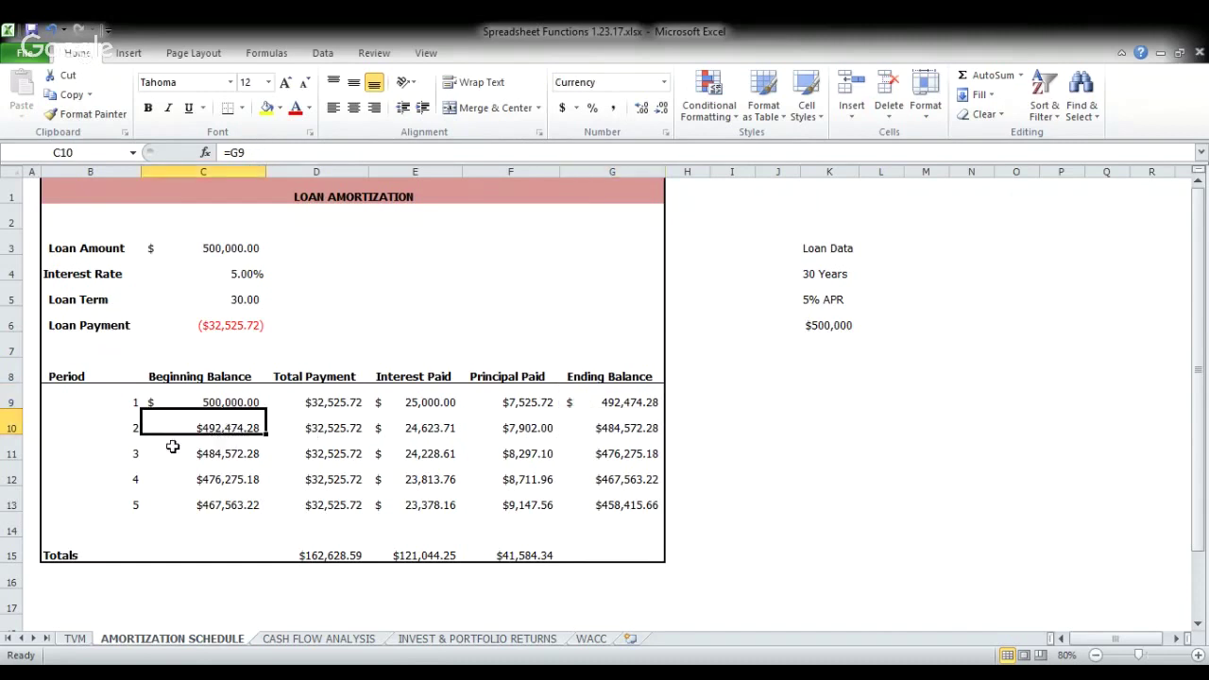
{"action": "left_click", "coordinate": [316, 434]}
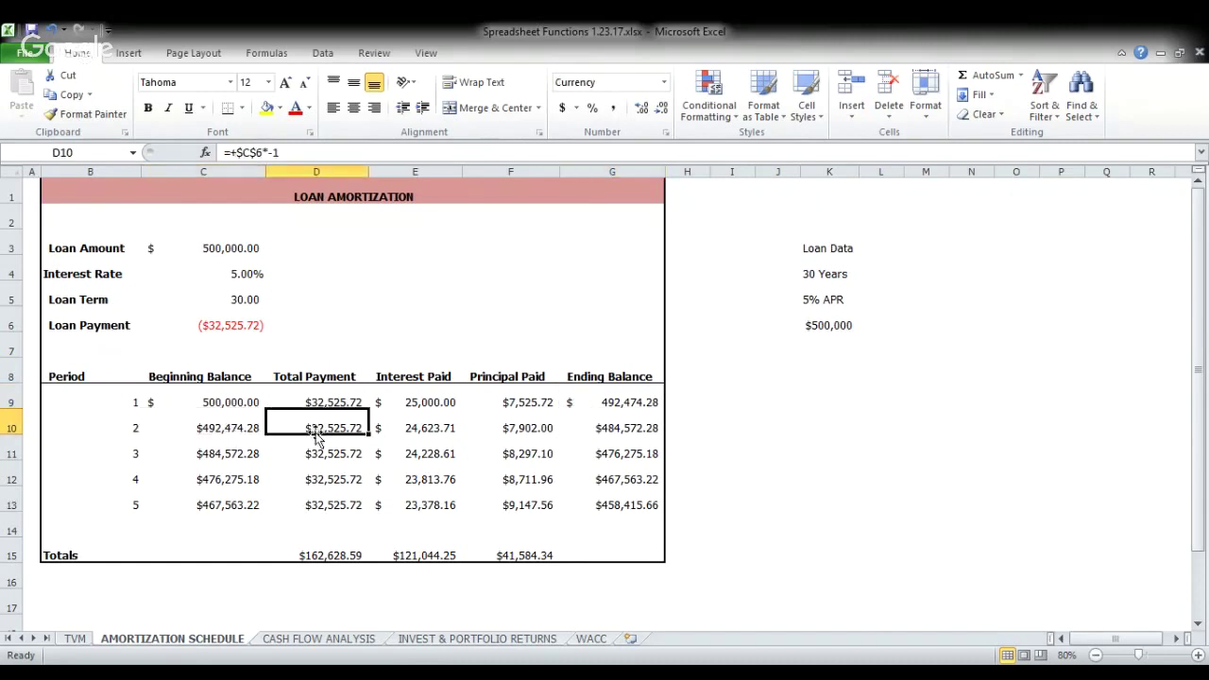
Inspect the period 2 Interest Paid formula in E10 and the Principal Paid formula in F10.
{"action": "left_click", "coordinate": [446, 428]}
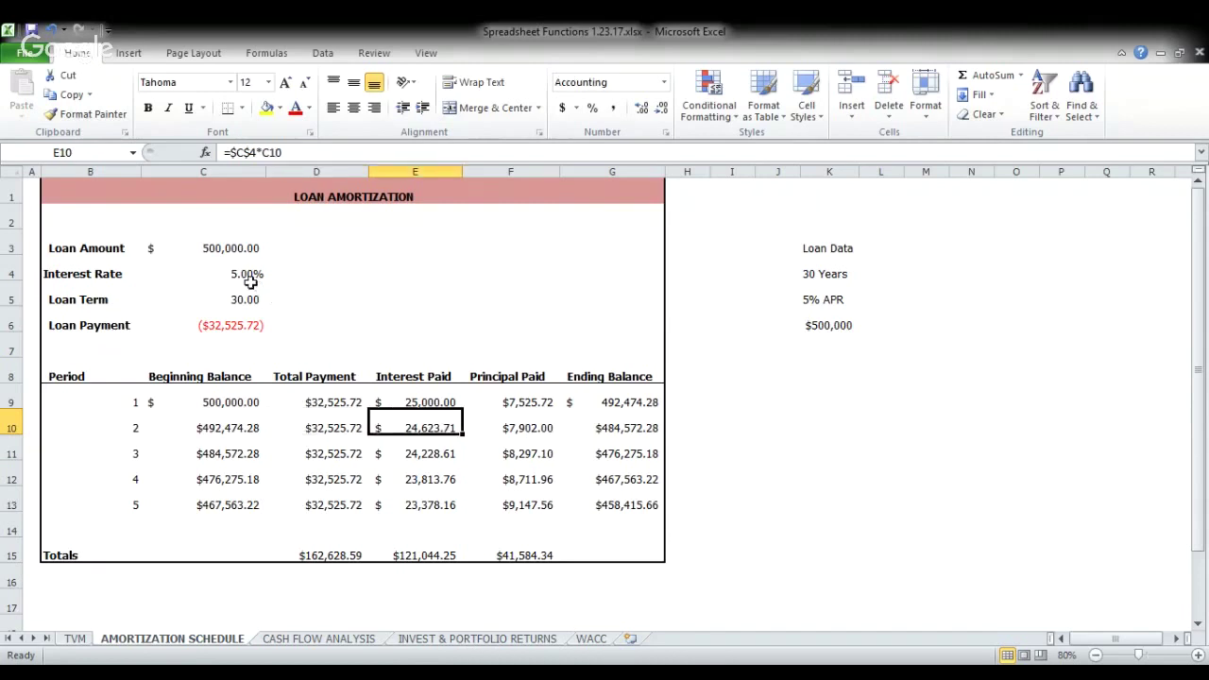
{"action": "double_click", "coordinate": [384, 424]}
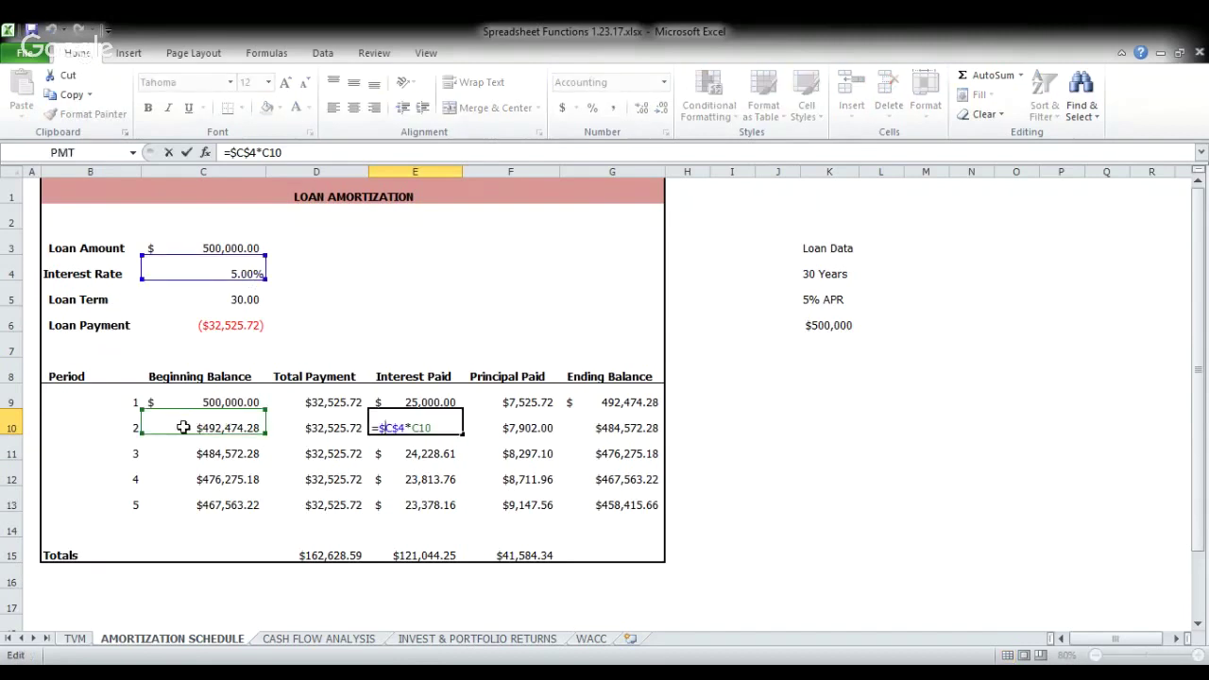
{"action": "key", "text": "Return"}
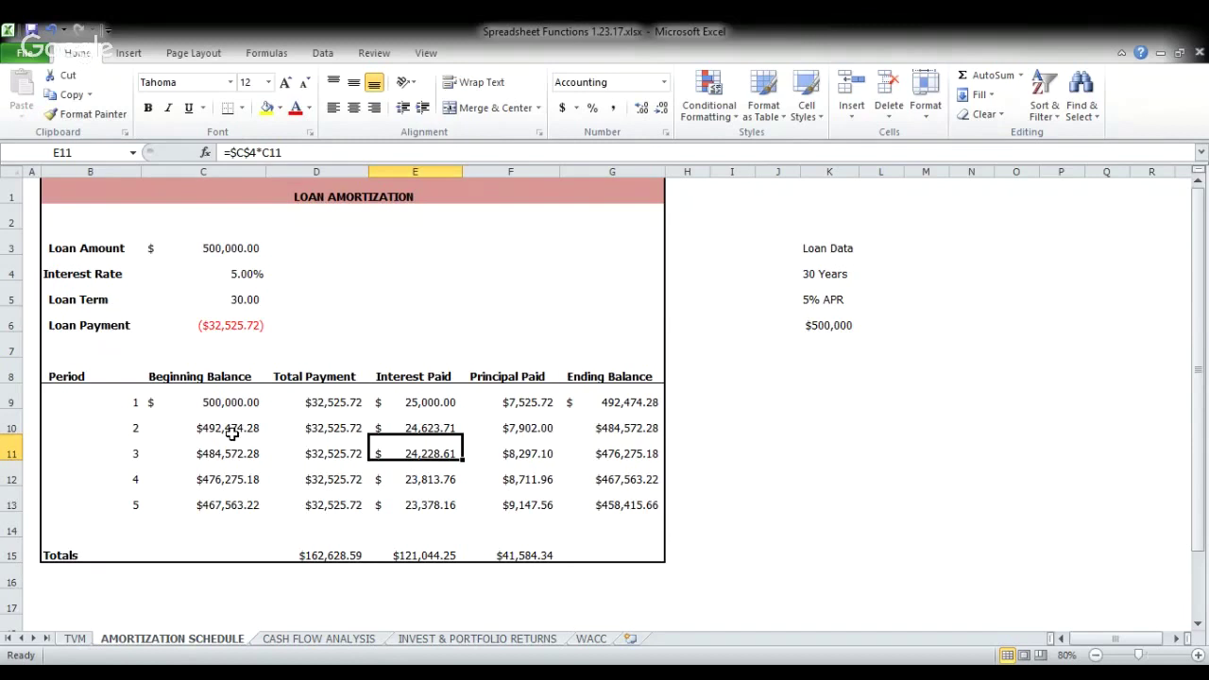
{"action": "double_click", "coordinate": [522, 428]}
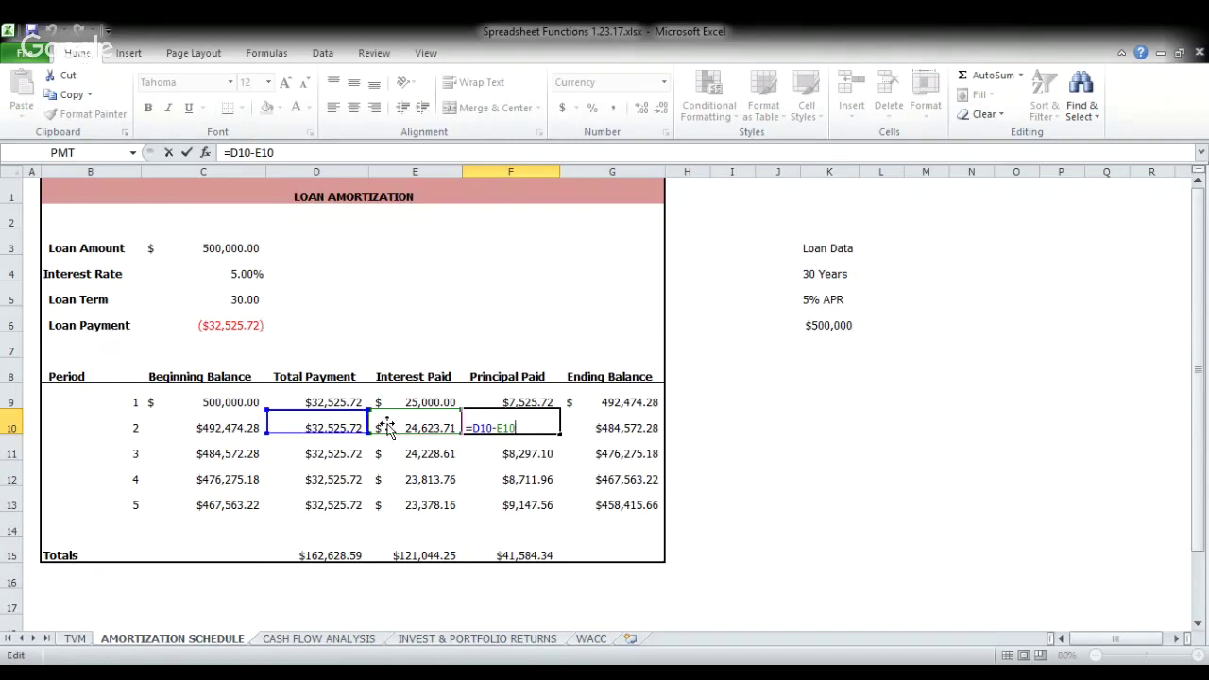
{"action": "key", "text": "Return"}
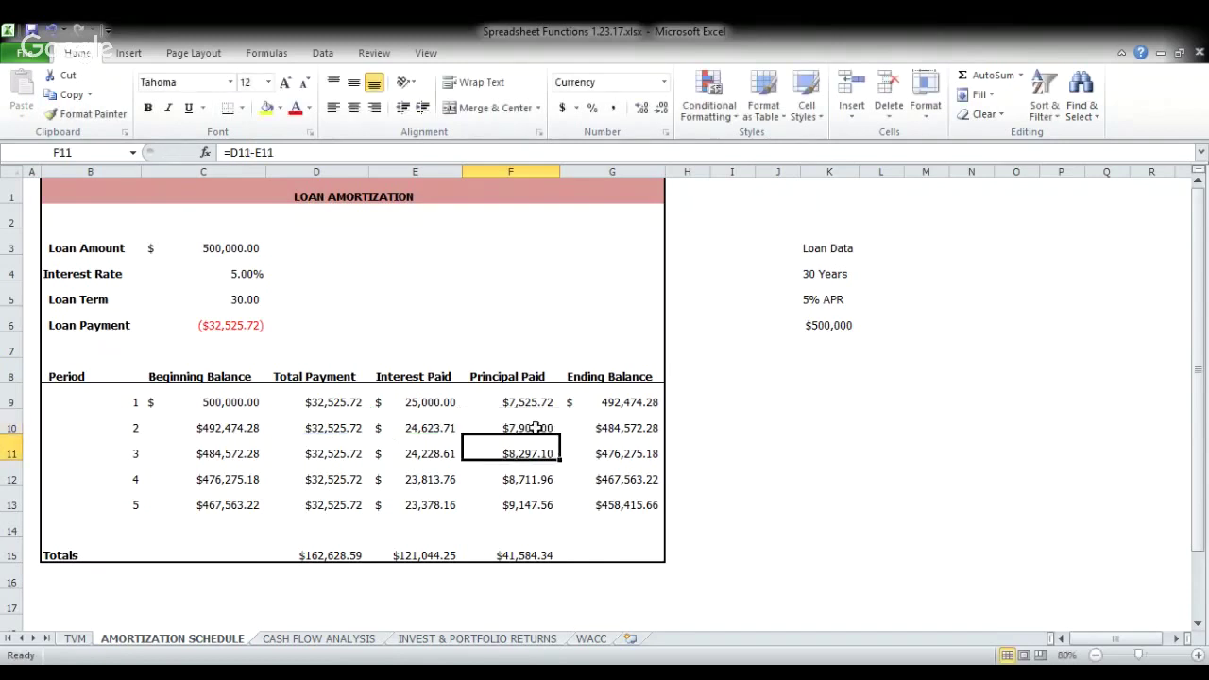
Inspect the period 2 Principal Paid and Ending Balance formulas in F10 and G10, then the period 1 Total Payment and Interest Paid in D9 and E9.
{"action": "left_click", "coordinate": [529, 429]}
{"action": "left_click", "coordinate": [603, 436]}
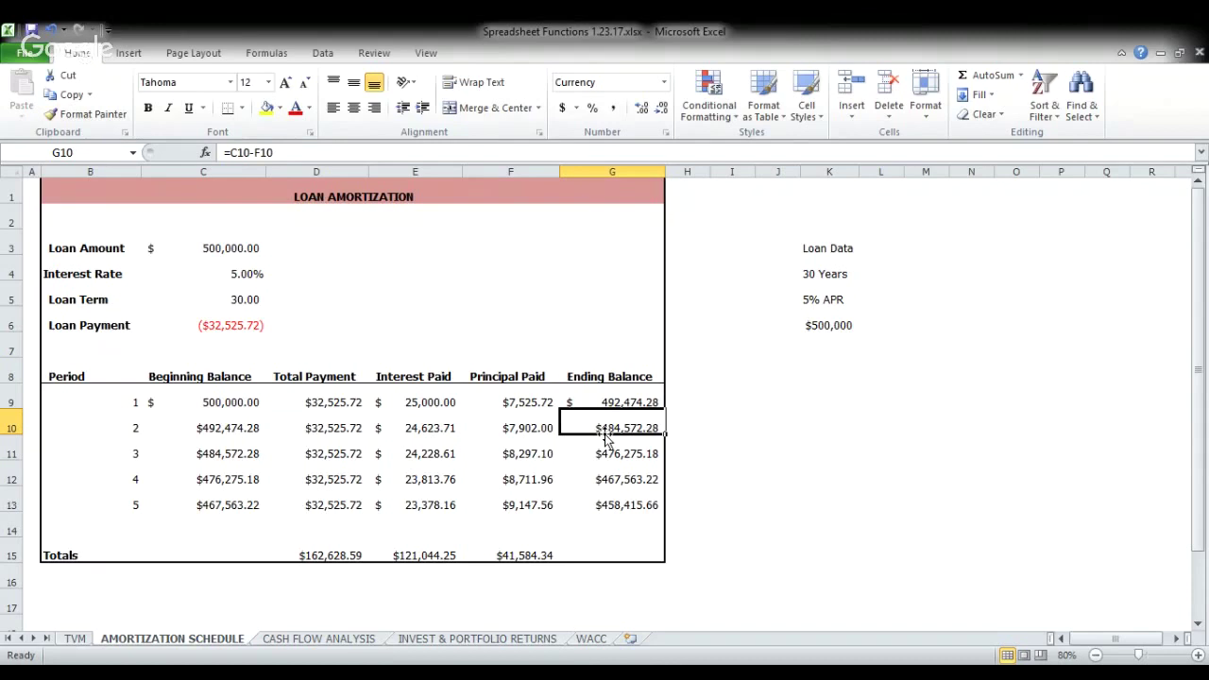
{"action": "left_click", "coordinate": [329, 406]}
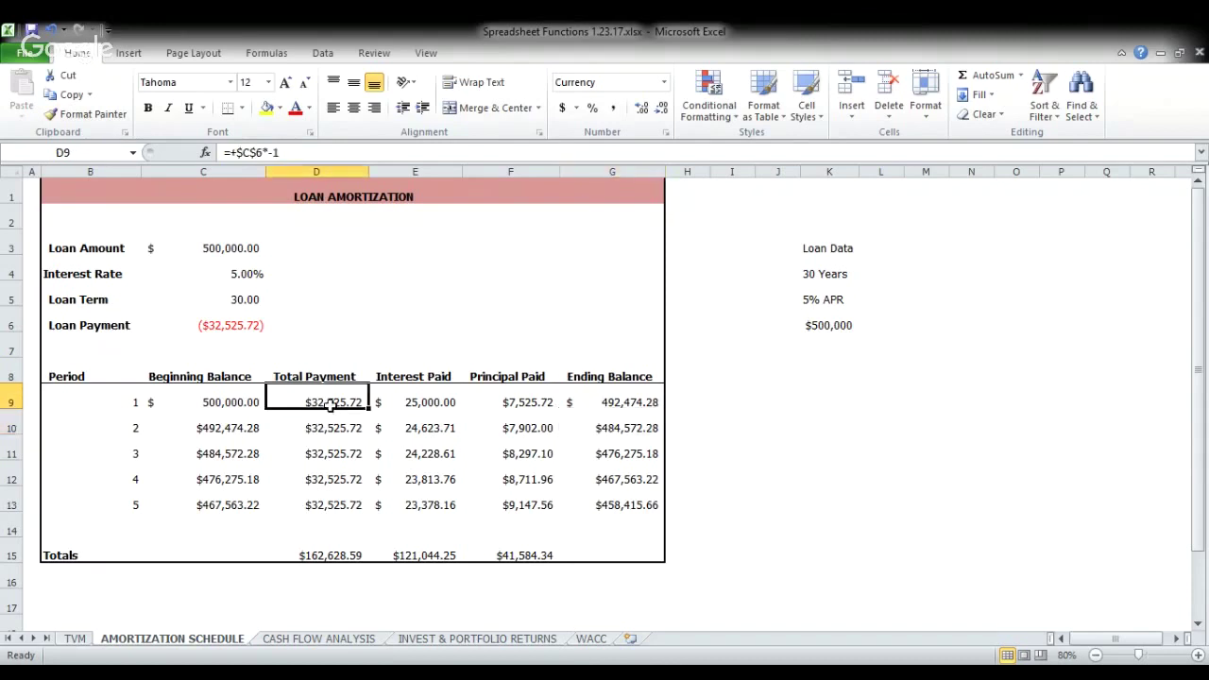
{"action": "left_click", "coordinate": [391, 403]}
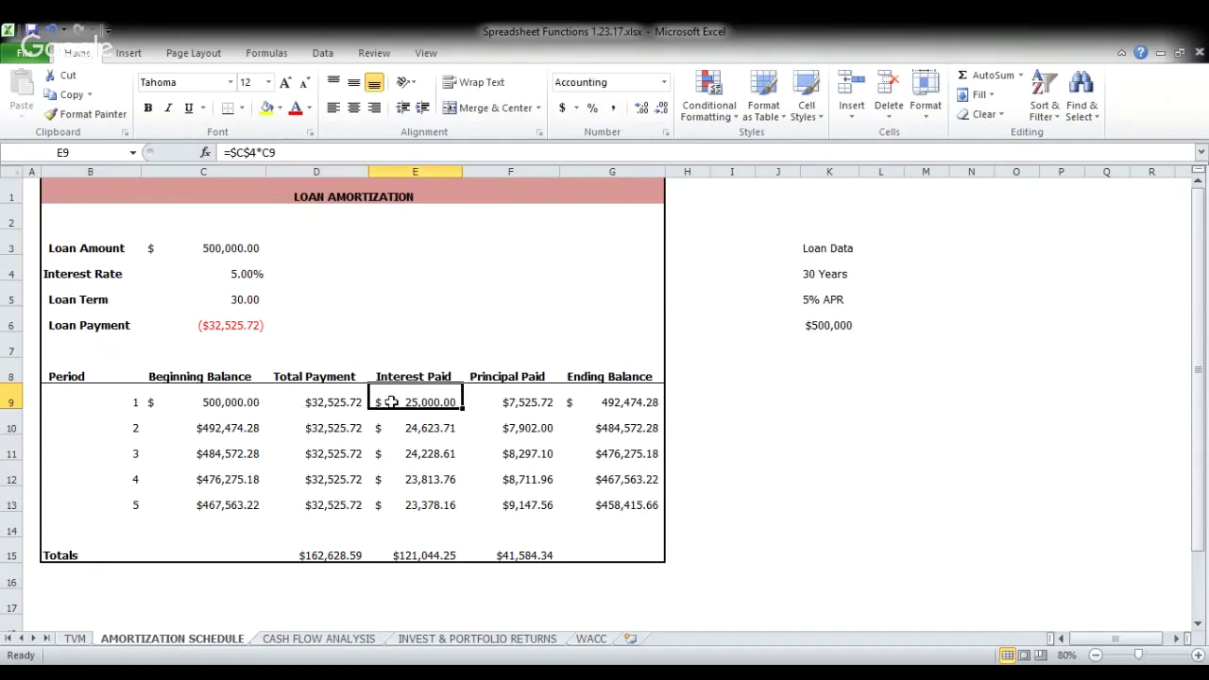
Inspect the period 2 formulas from Total Payment in D10 to Ending Balance in G10, and the period 3 Beginning Balance in C11.
{"action": "left_click", "coordinate": [333, 436]}
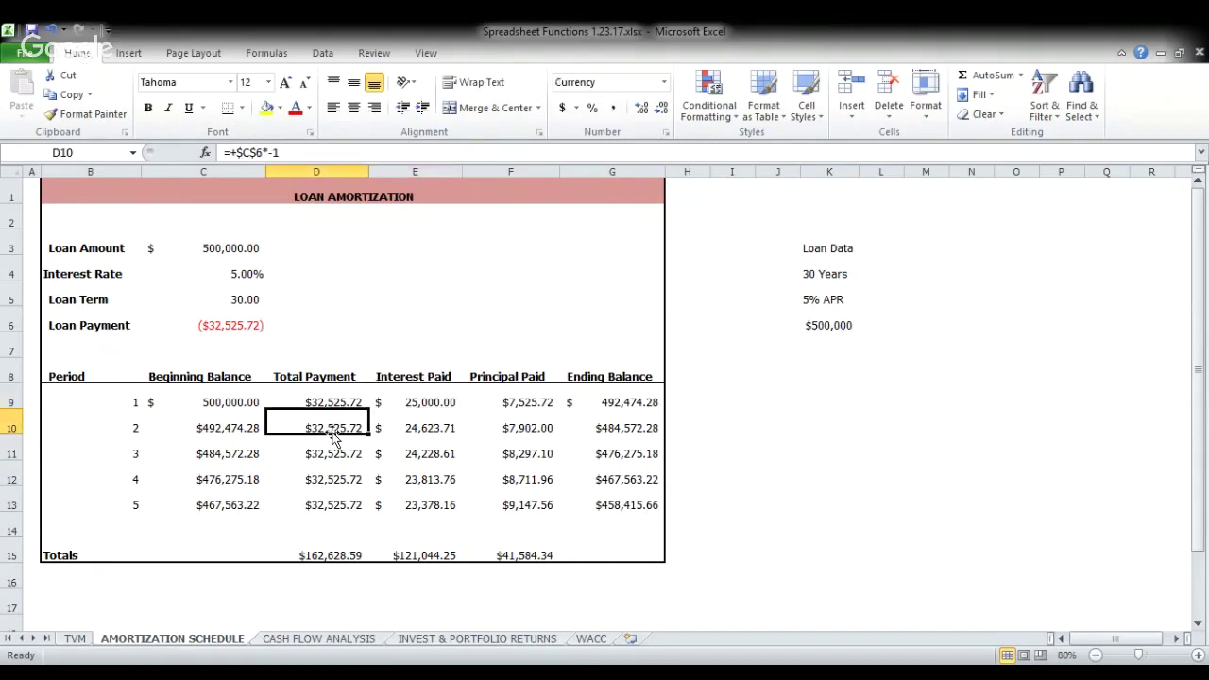
{"action": "left_click", "coordinate": [403, 426]}
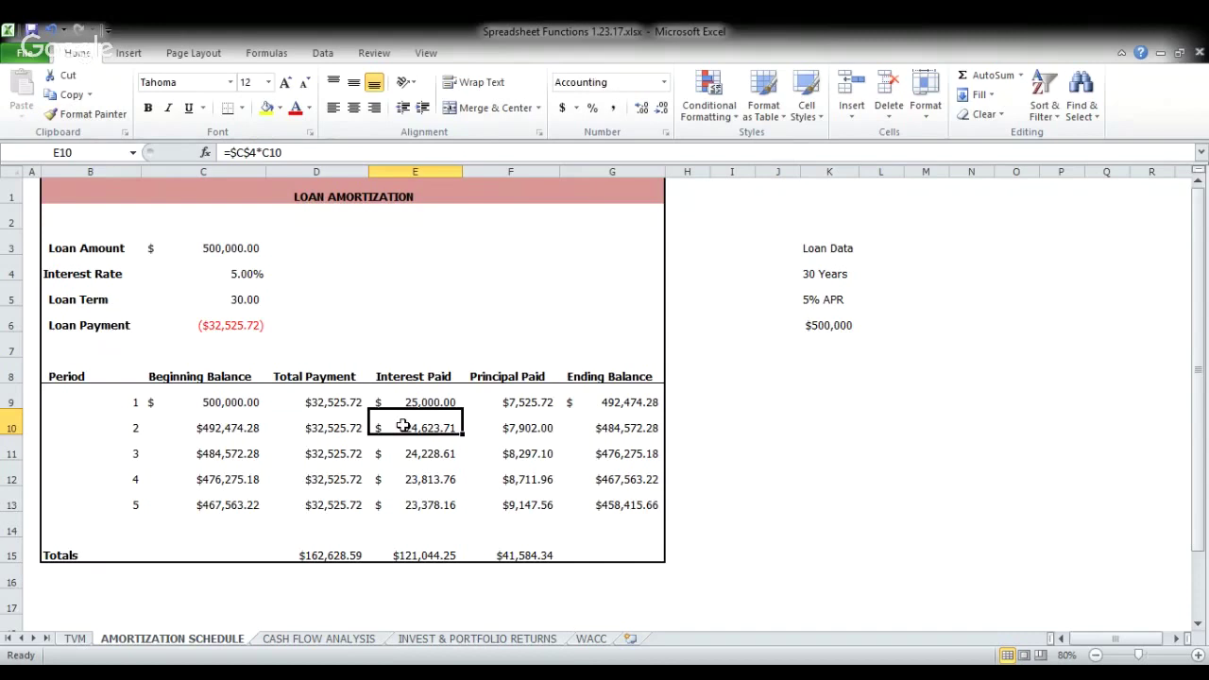
{"action": "left_click", "coordinate": [499, 429]}
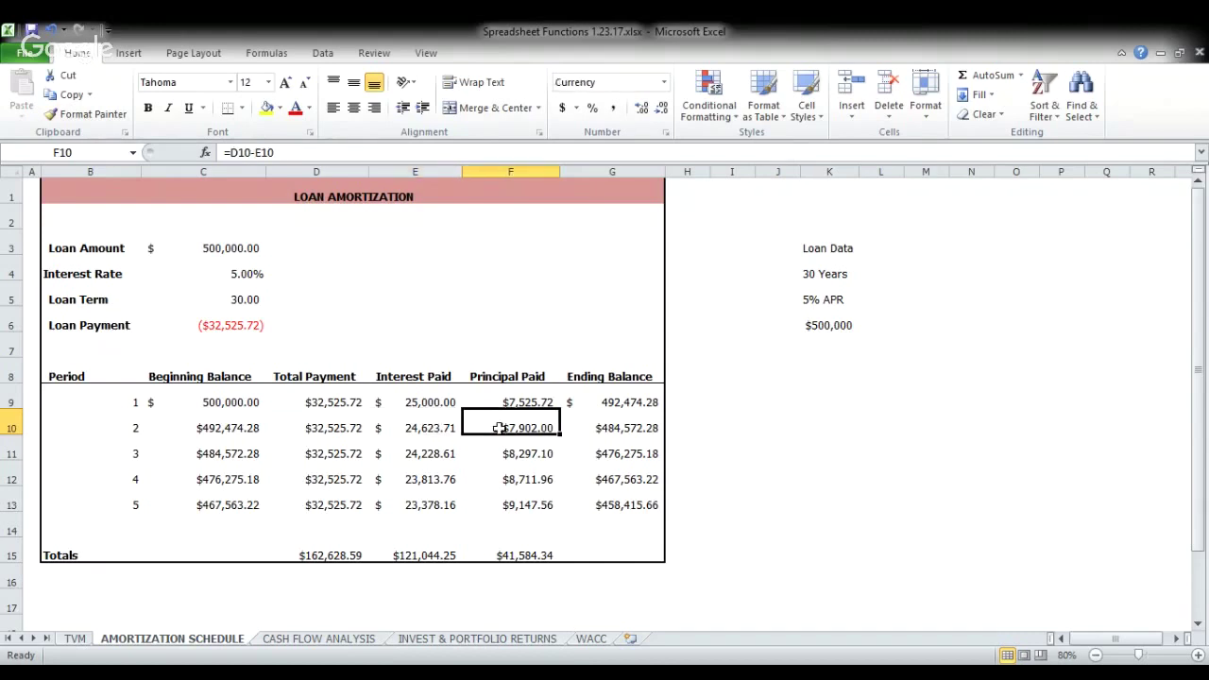
{"action": "left_click", "coordinate": [595, 434]}
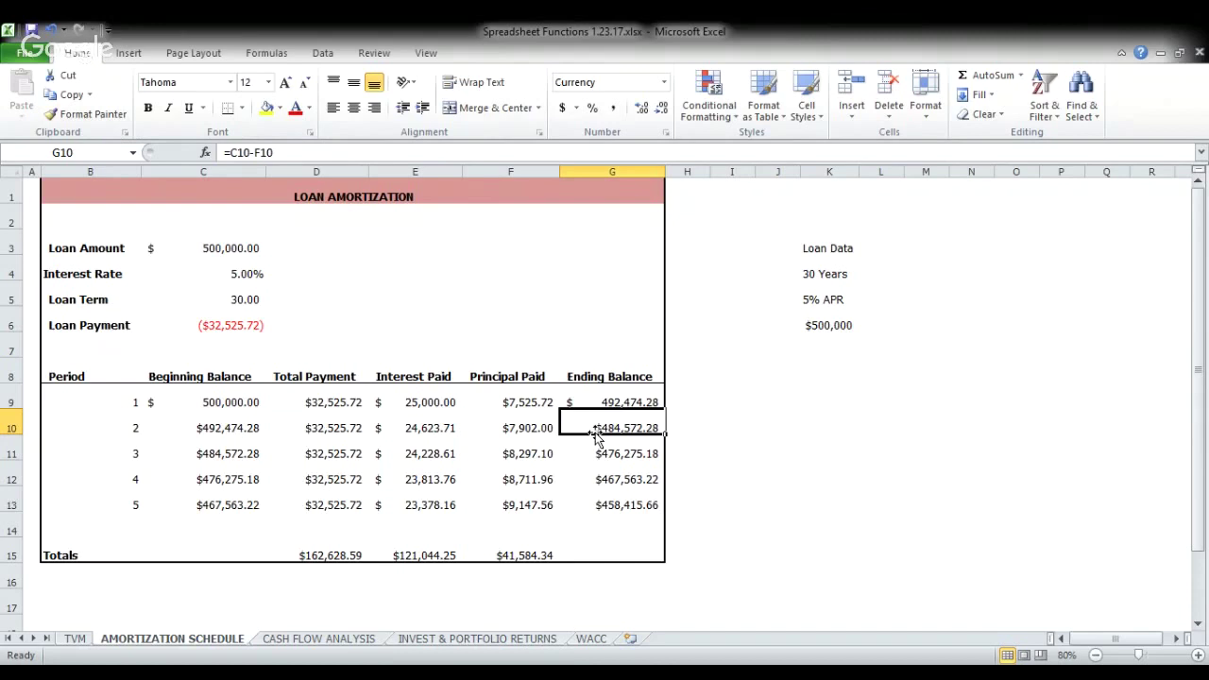
{"action": "left_click", "coordinate": [230, 454]}
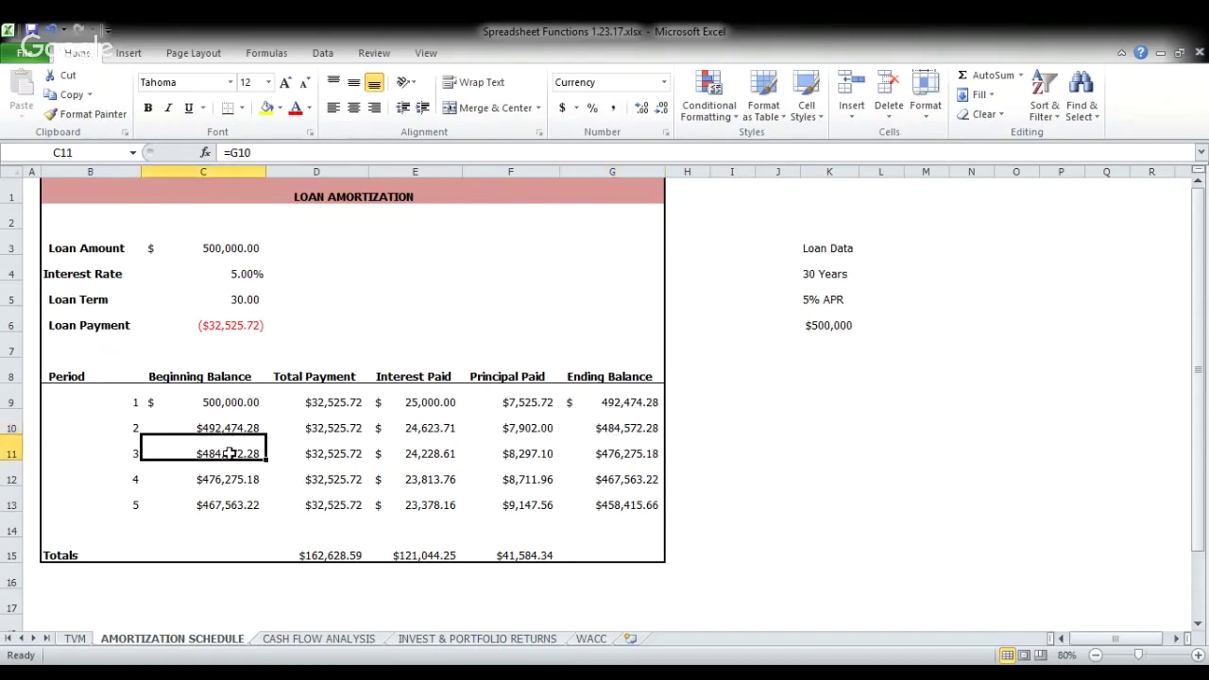
Clear the period 3 to 5 amounts in C11:G13 and refill them by copying the period 2 formulas down to row 13.
{"action": "left_click_drag", "start_coordinate": [223, 453], "coordinate": [591, 495]}
{"action": "key", "text": "Delete"}
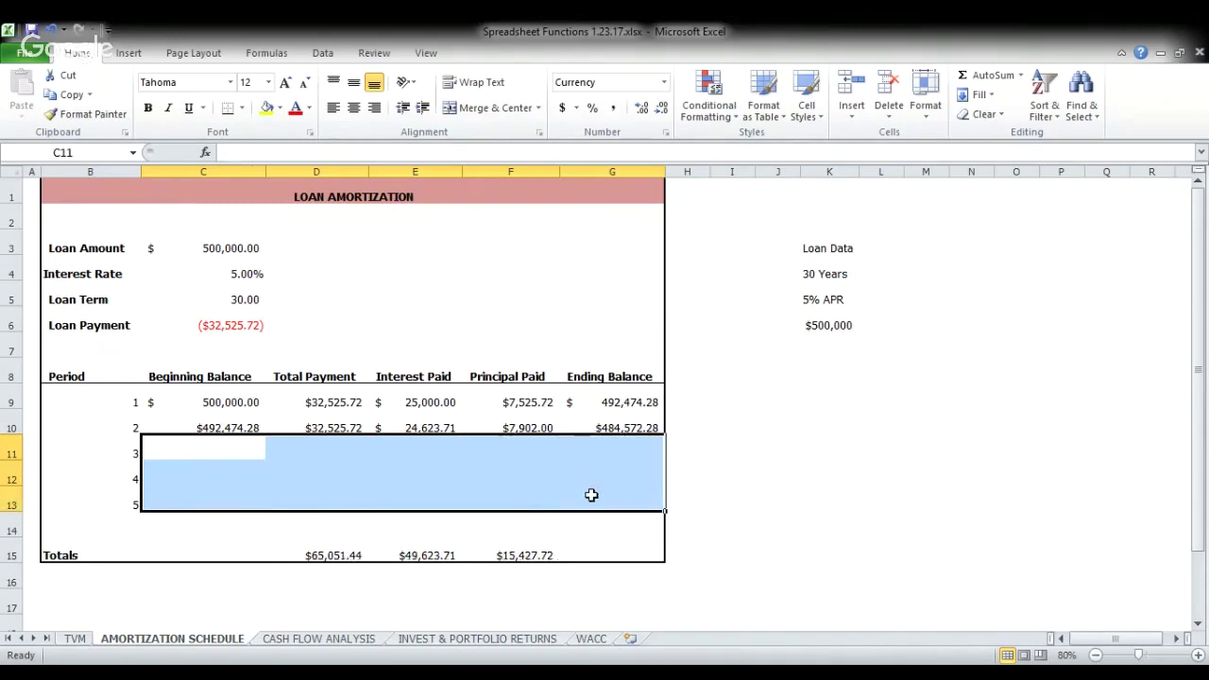
{"action": "left_click_drag", "start_coordinate": [202, 426], "coordinate": [652, 505]}
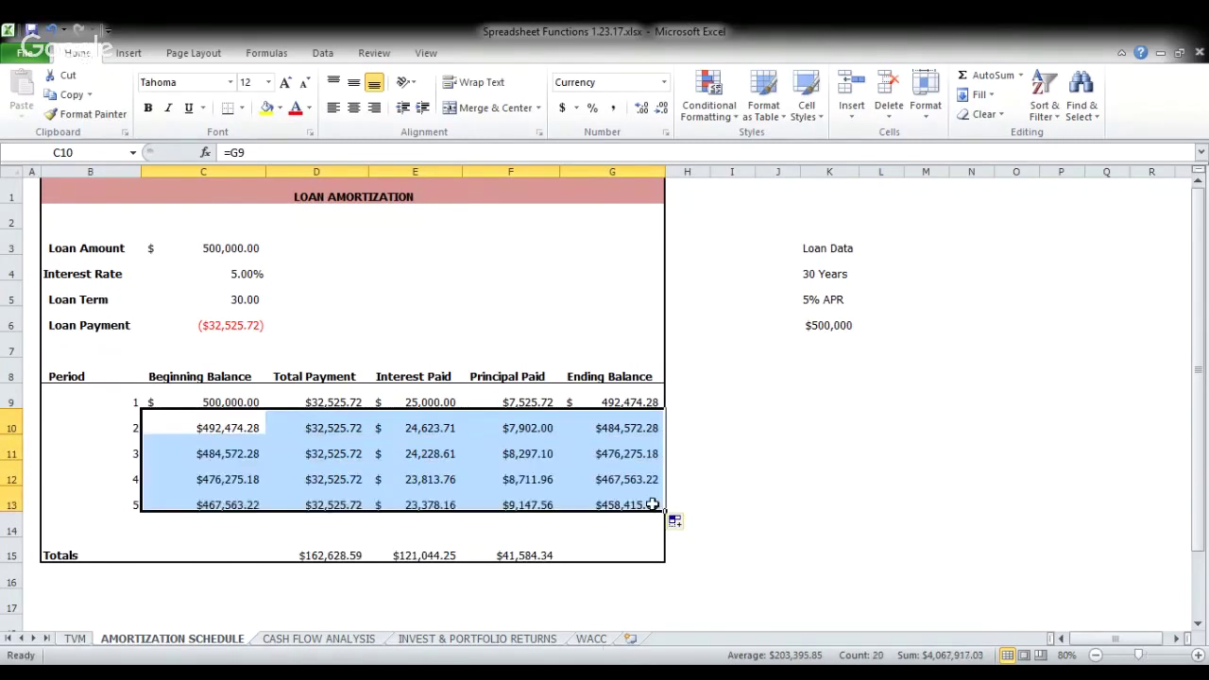
{"action": "left_click", "coordinate": [595, 532]}
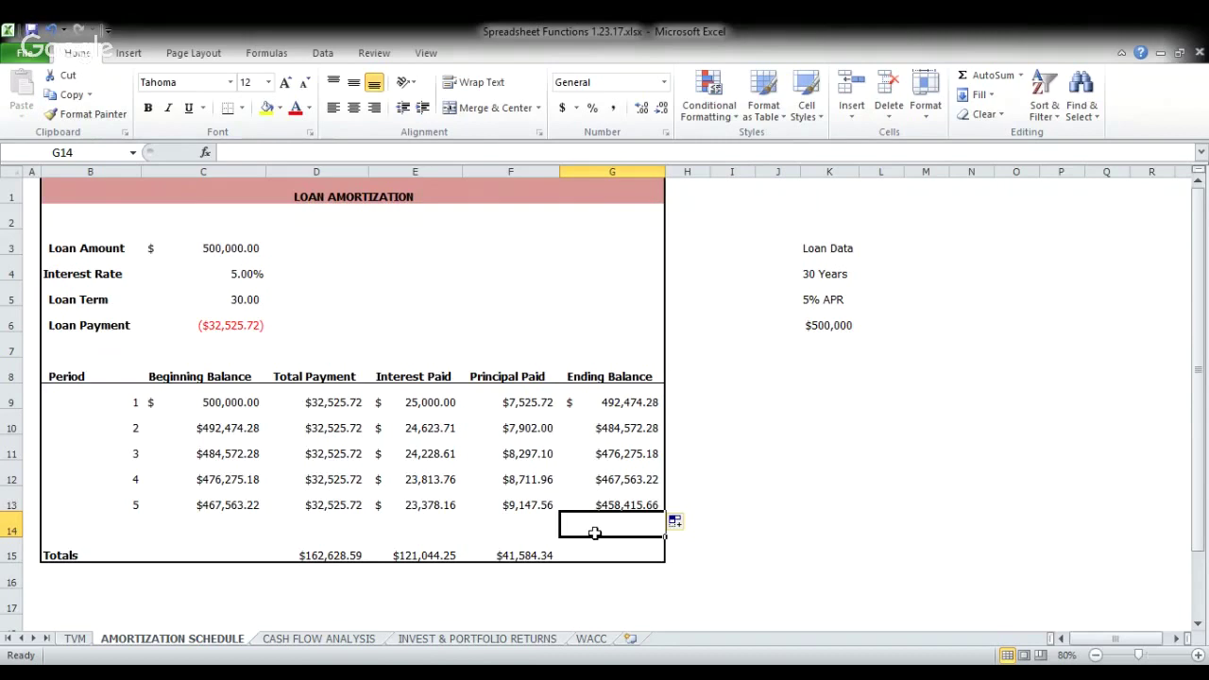
Add the note "Monthly Payment" in K7 below the loan data.
{"action": "left_click", "coordinate": [814, 351]}
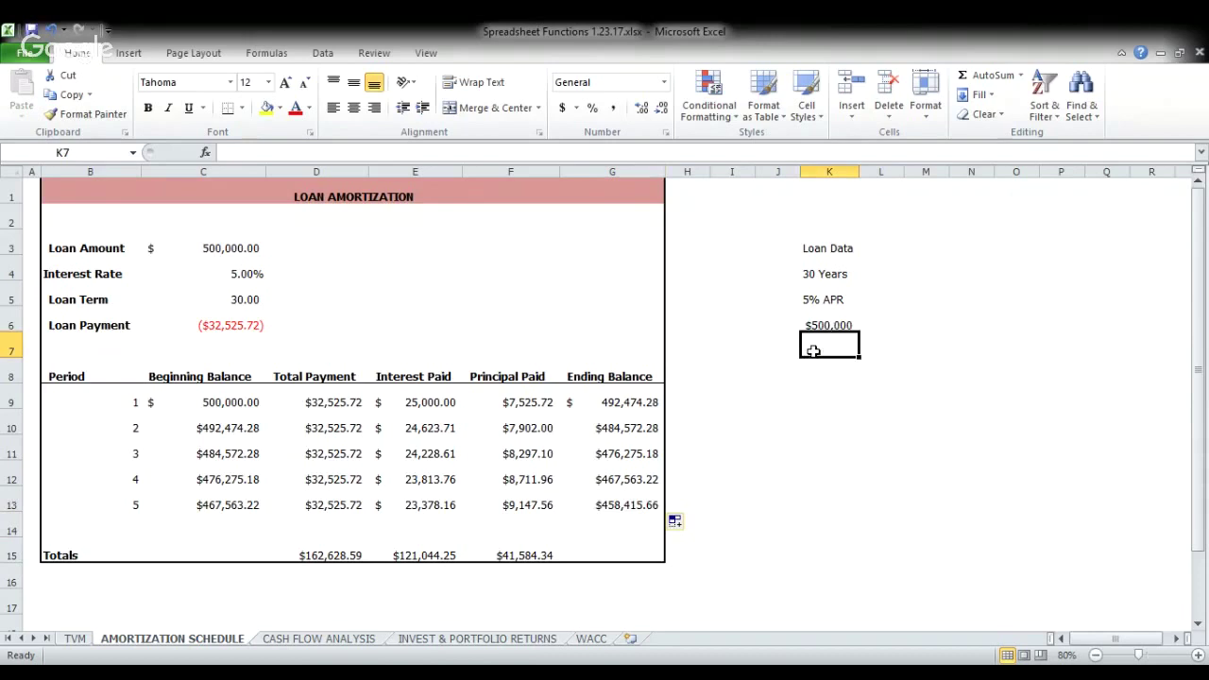
{"action": "type", "text": "Mo"}
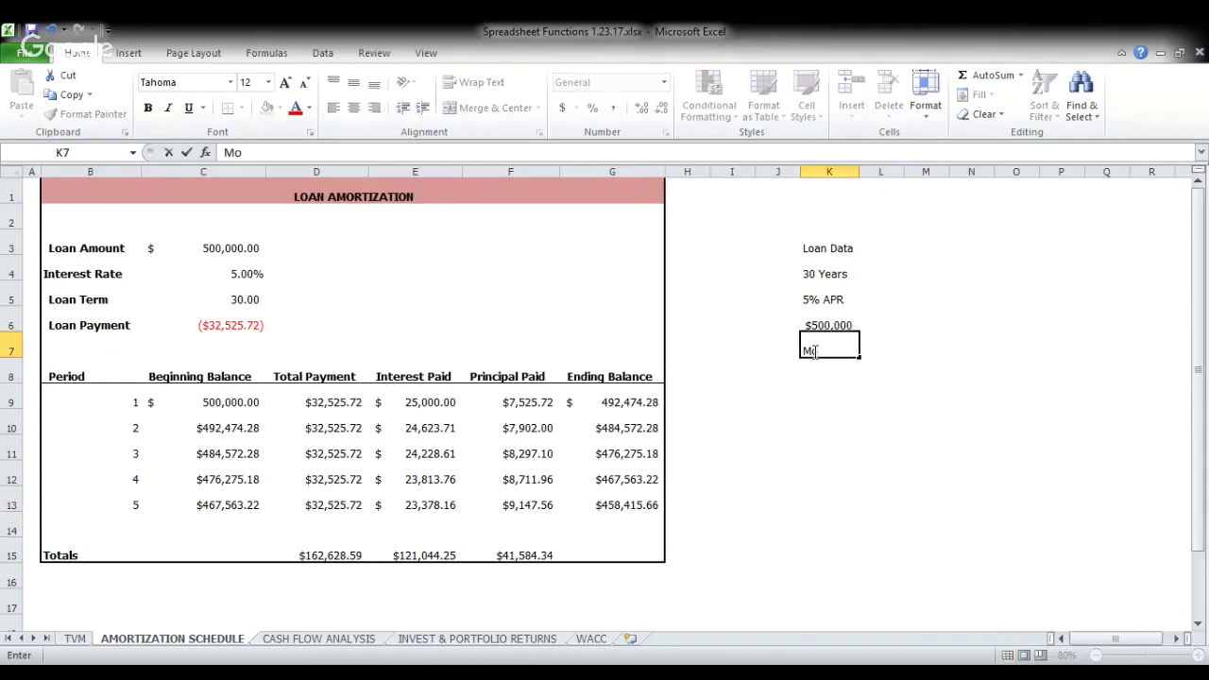
{"action": "type", "text": "nthly Payment"}
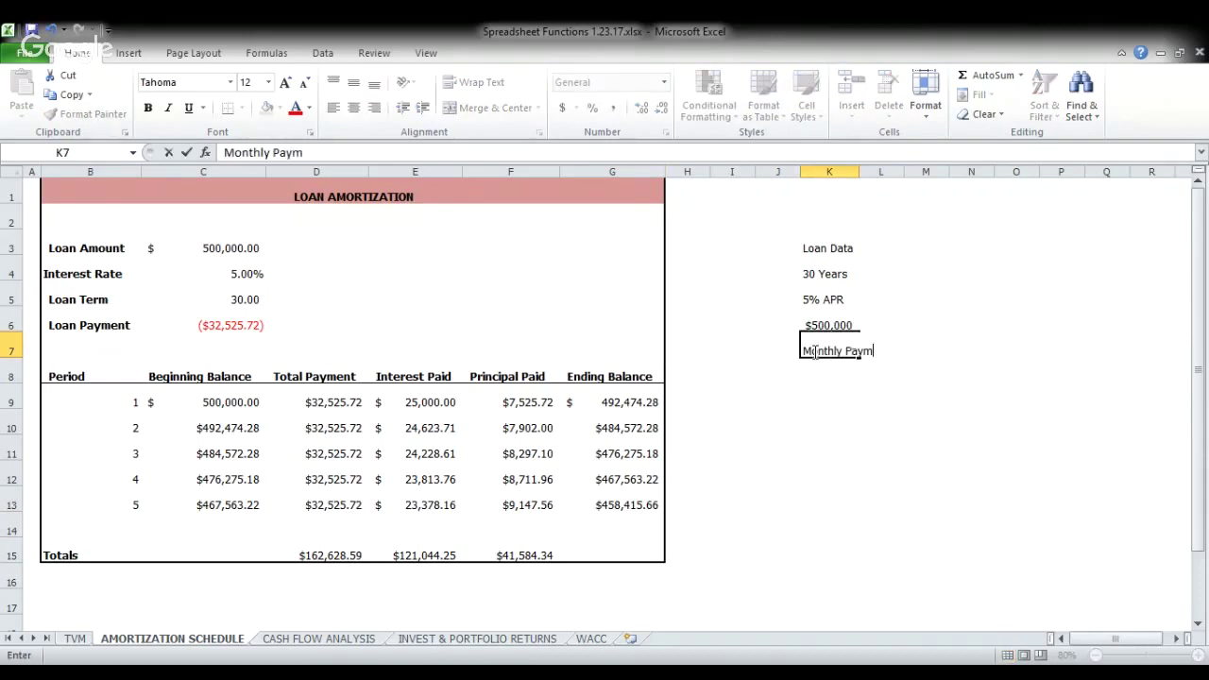
{"action": "left_click", "coordinate": [808, 421]}
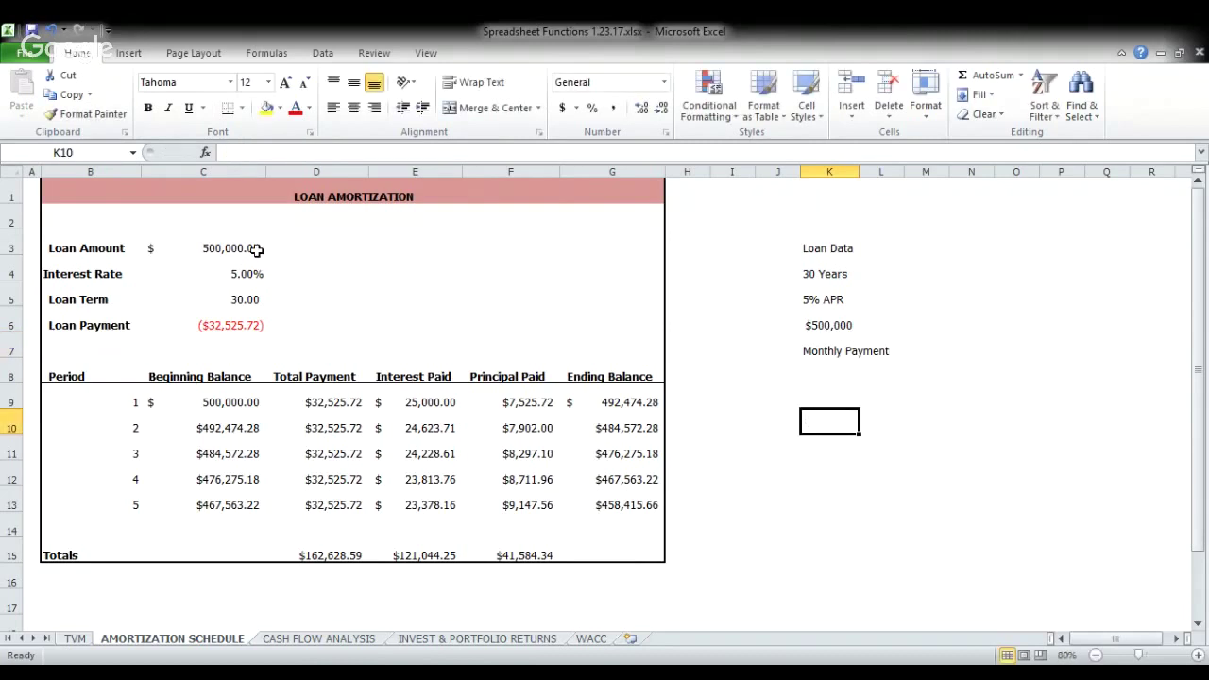
Convert the Interest Rate in C4 to a monthly rate with the formula =5%/12.
{"action": "left_click", "coordinate": [257, 249]}
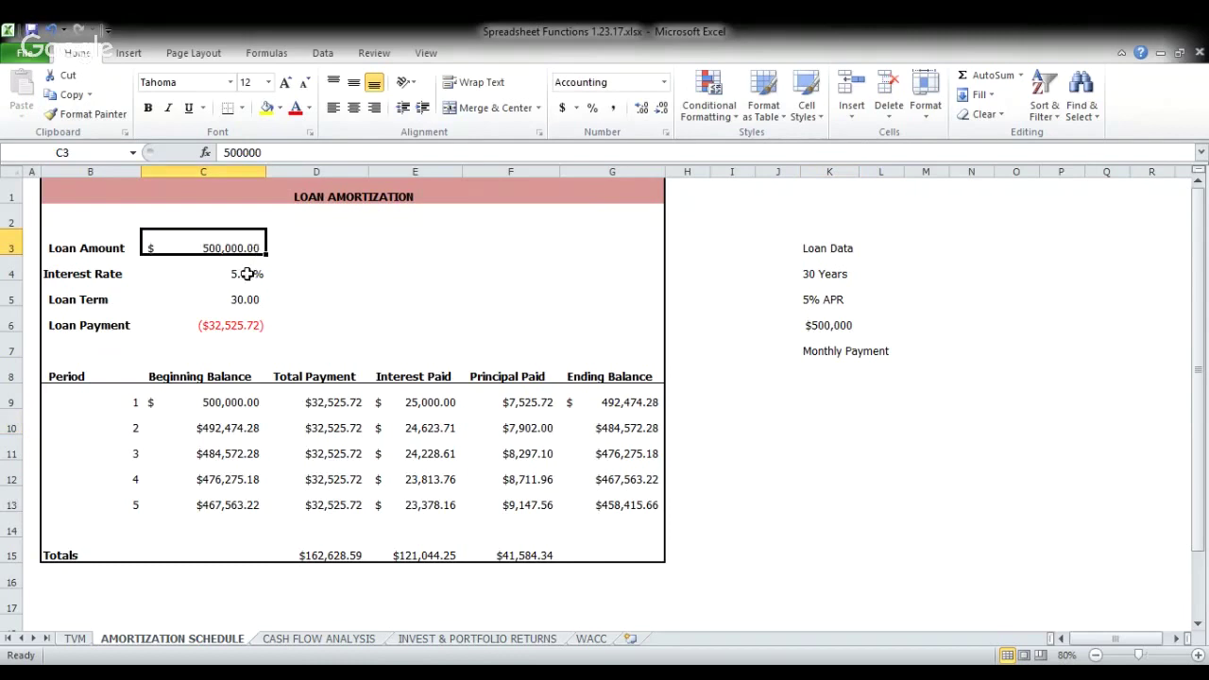
{"action": "left_click", "coordinate": [247, 273]}
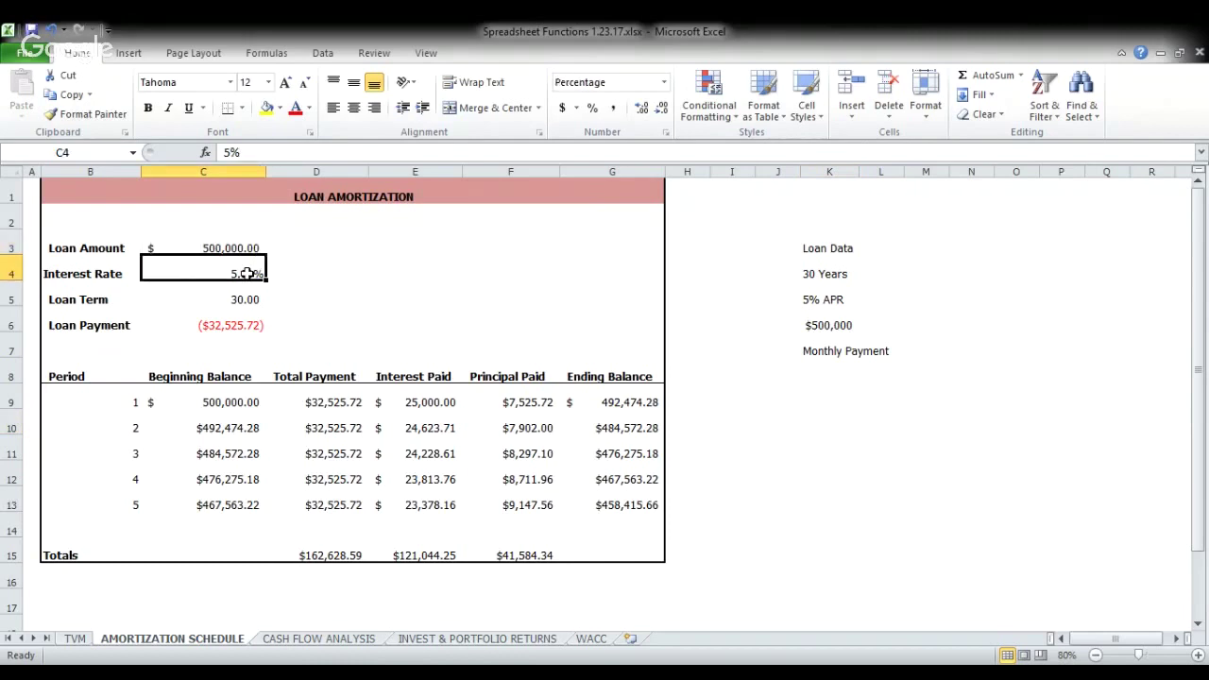
{"action": "left_click", "coordinate": [226, 153]}
{"action": "type", "text": "=5%"}
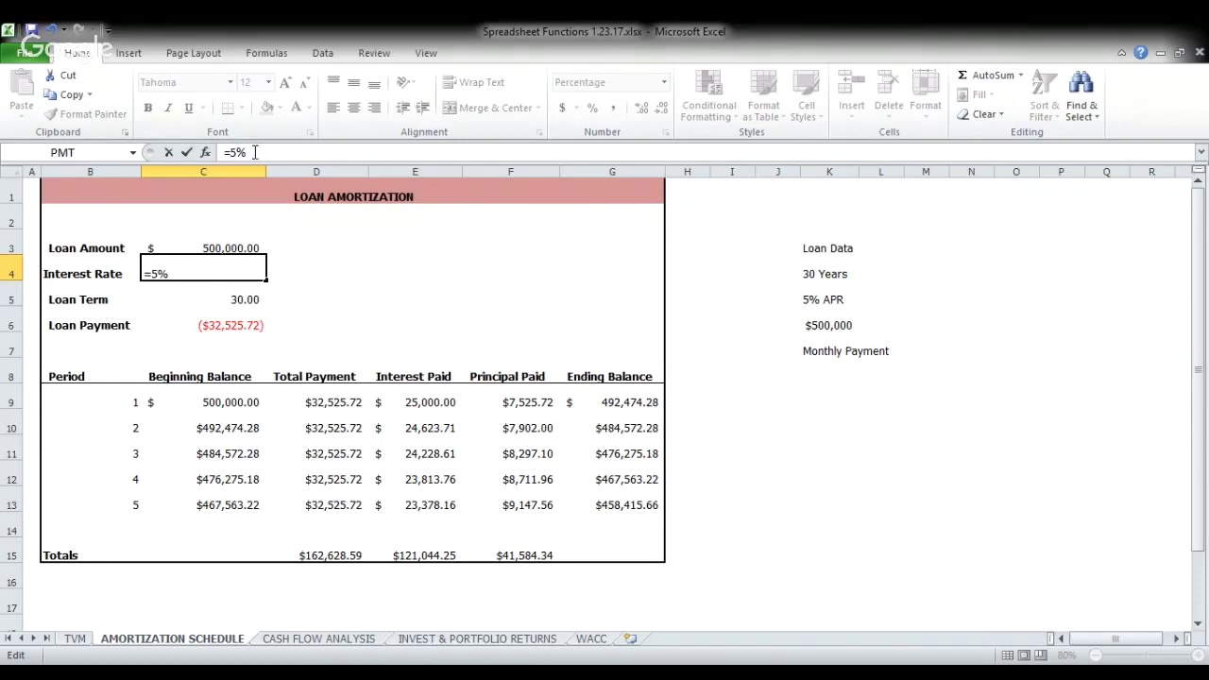
{"action": "type", "text": "/12"}
{"action": "key", "text": "Return"}
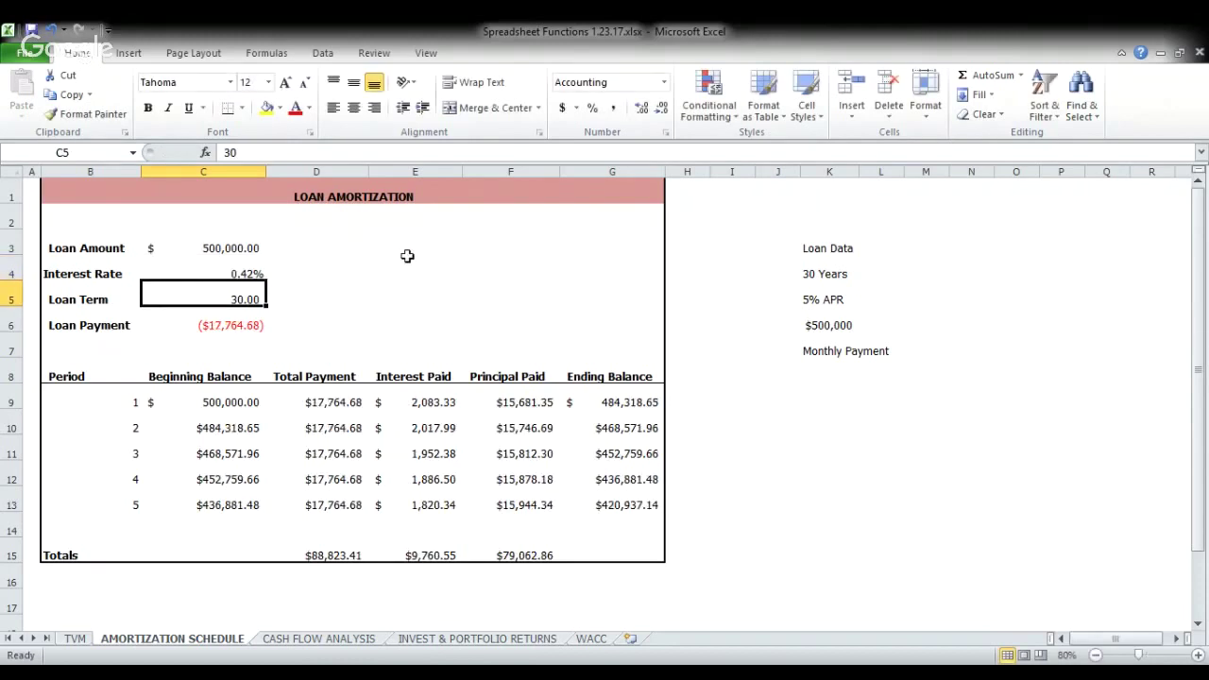
Convert the Loan Term in C5 to months with the formula =30*12.
{"action": "left_click", "coordinate": [227, 152]}
{"action": "type", "text": "="}
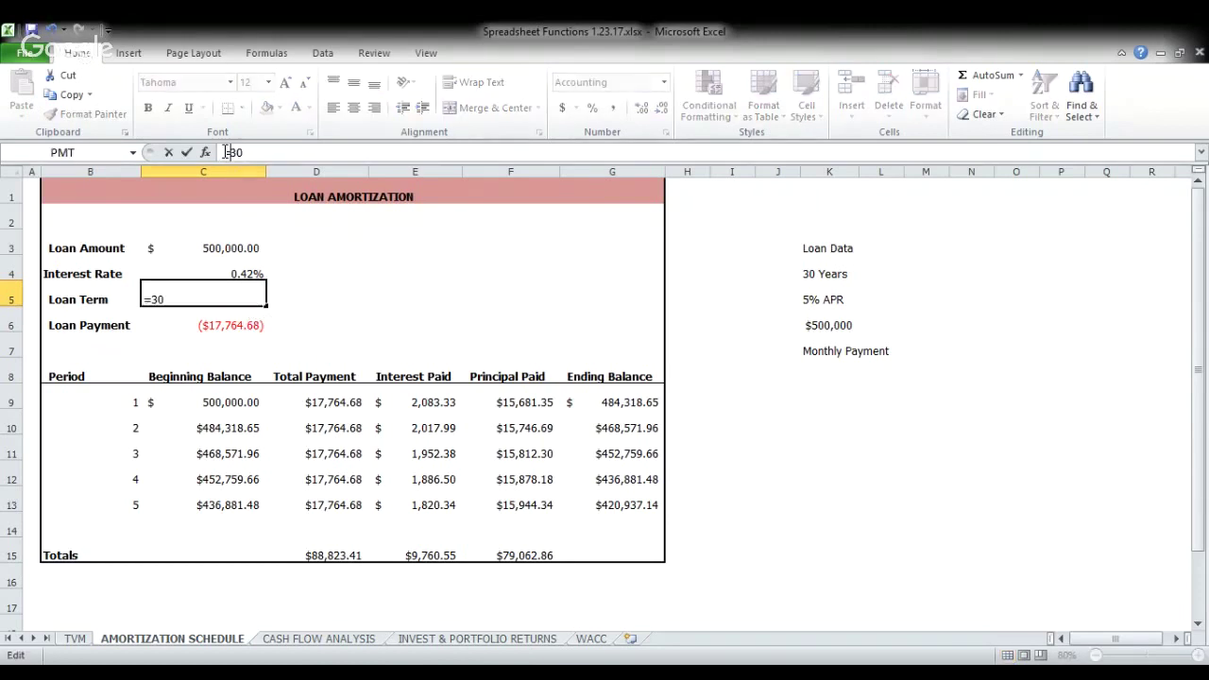
{"action": "left_click", "coordinate": [249, 152]}
{"action": "type", "text": "*"}
{"action": "type", "text": "360"}
{"action": "key", "text": "BackSpace"}
{"action": "key", "text": "BackSpace"}
{"action": "key", "text": "BackSpace"}
{"action": "type", "text": "12"}
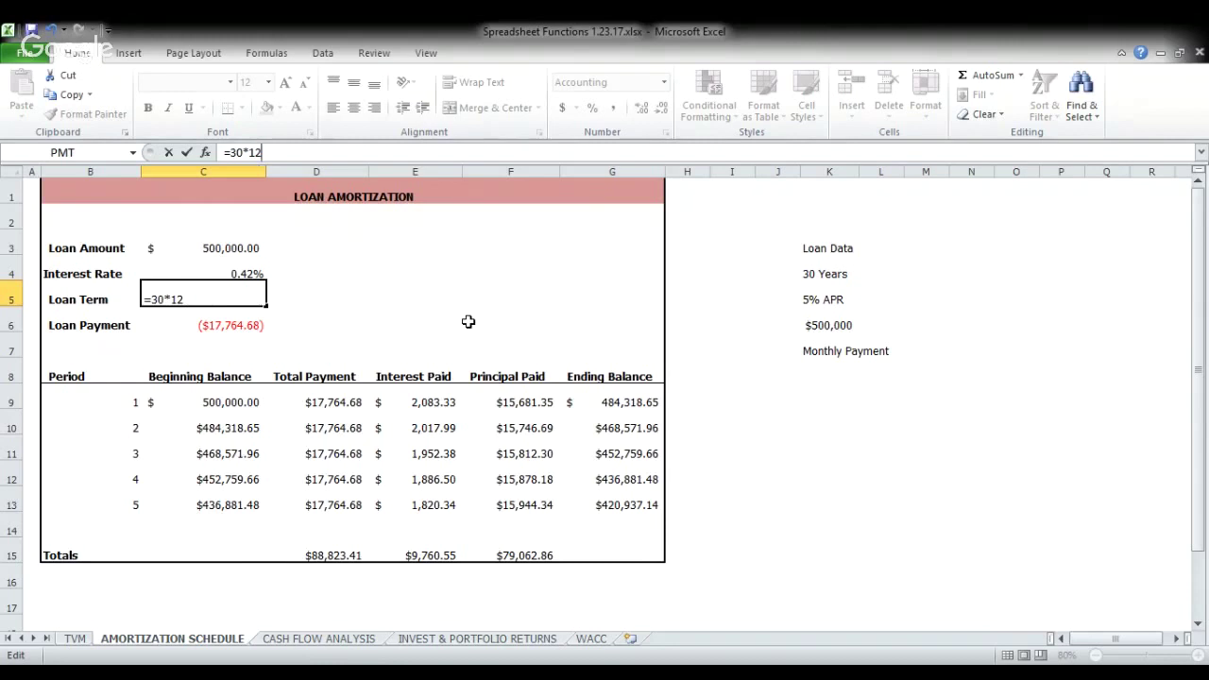
{"action": "key", "text": "Return"}
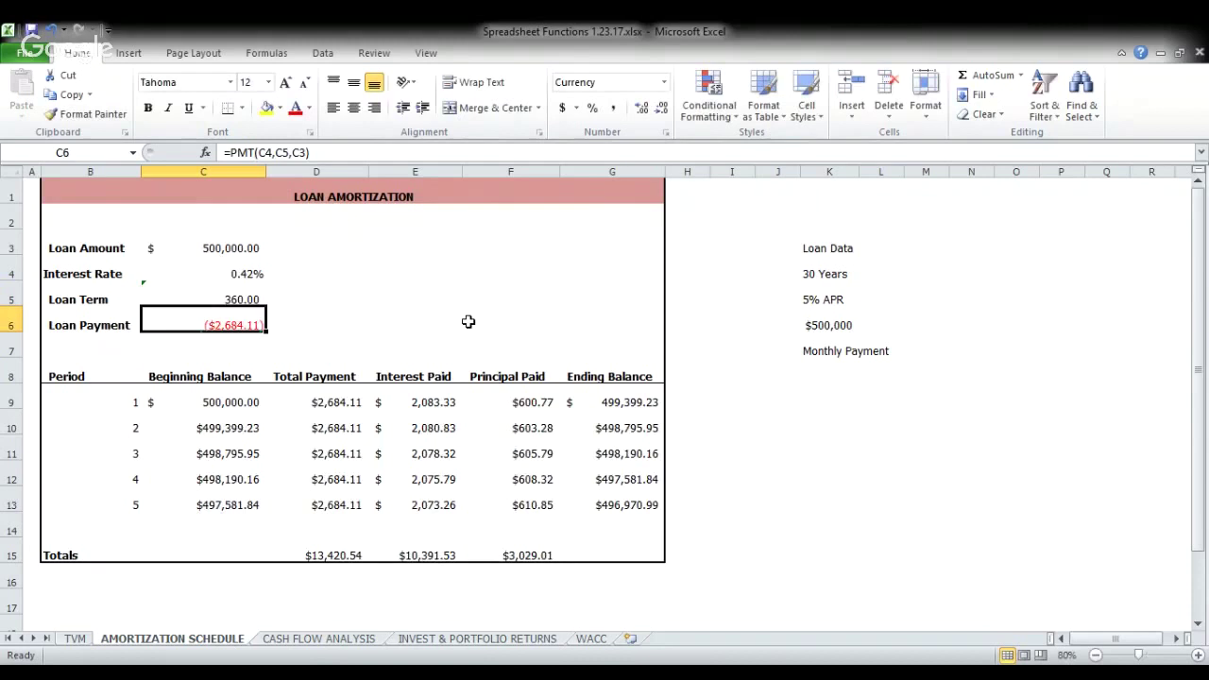
Review the monthly Interest Rate and Loan Term formulas in C4 and C5, and the Loan Payment formula in C6.
{"action": "left_click", "coordinate": [238, 275]}
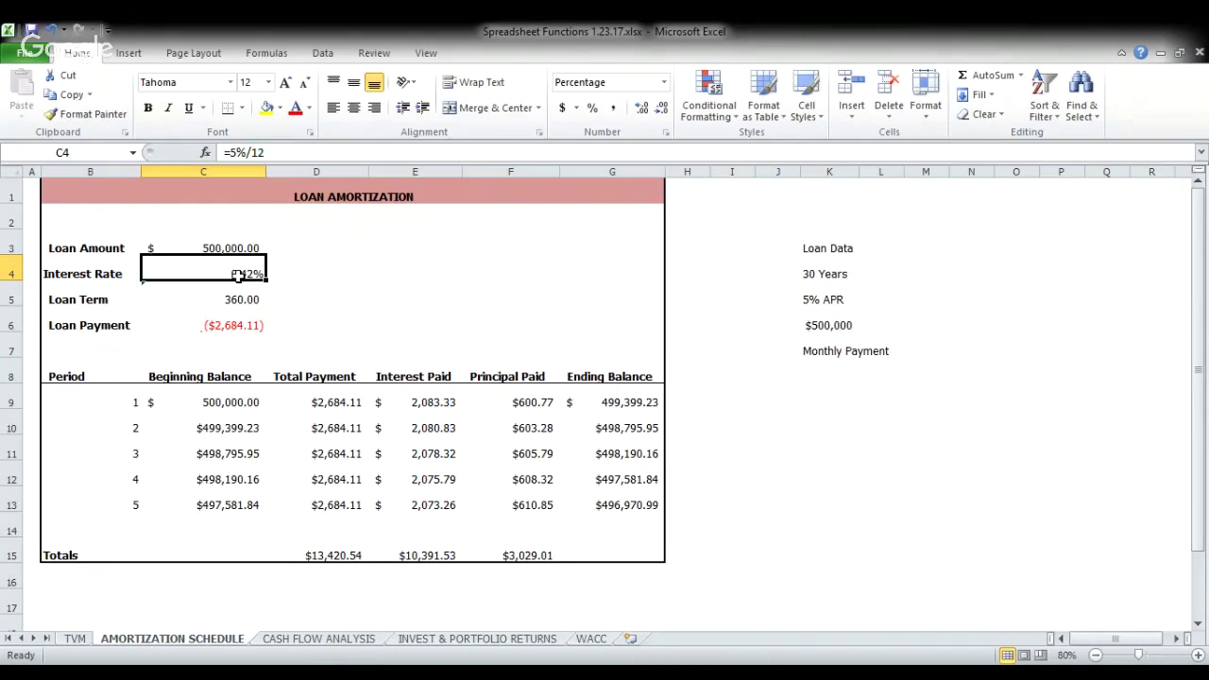
{"action": "left_click", "coordinate": [238, 299]}
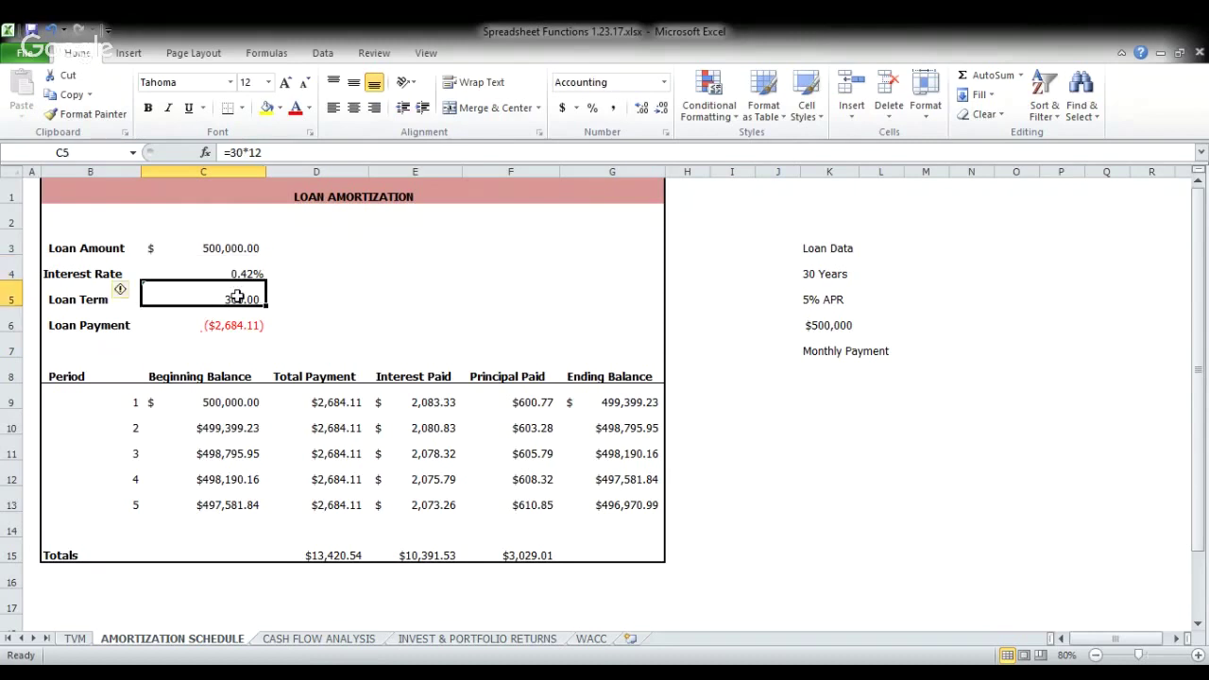
{"action": "left_click", "coordinate": [185, 323]}
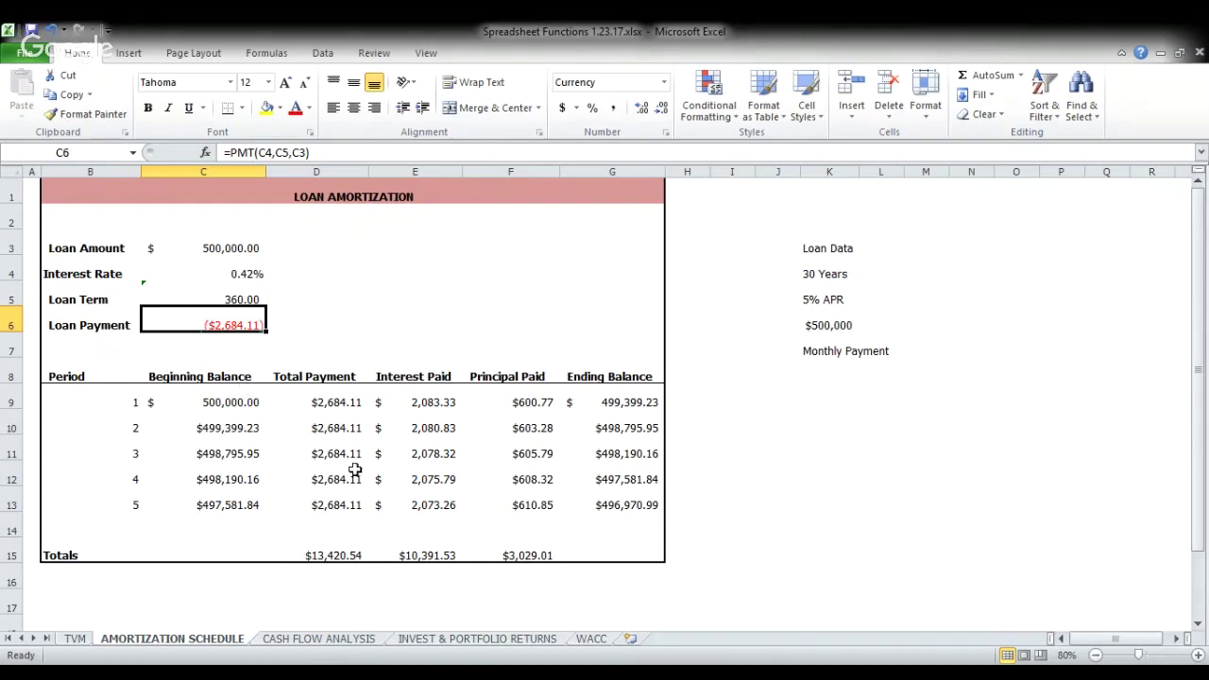
Inspect the monthly schedule's period 1 formulas from C9 to G9 and the period 2 Beginning Balance in C10.
{"action": "left_click", "coordinate": [229, 406]}
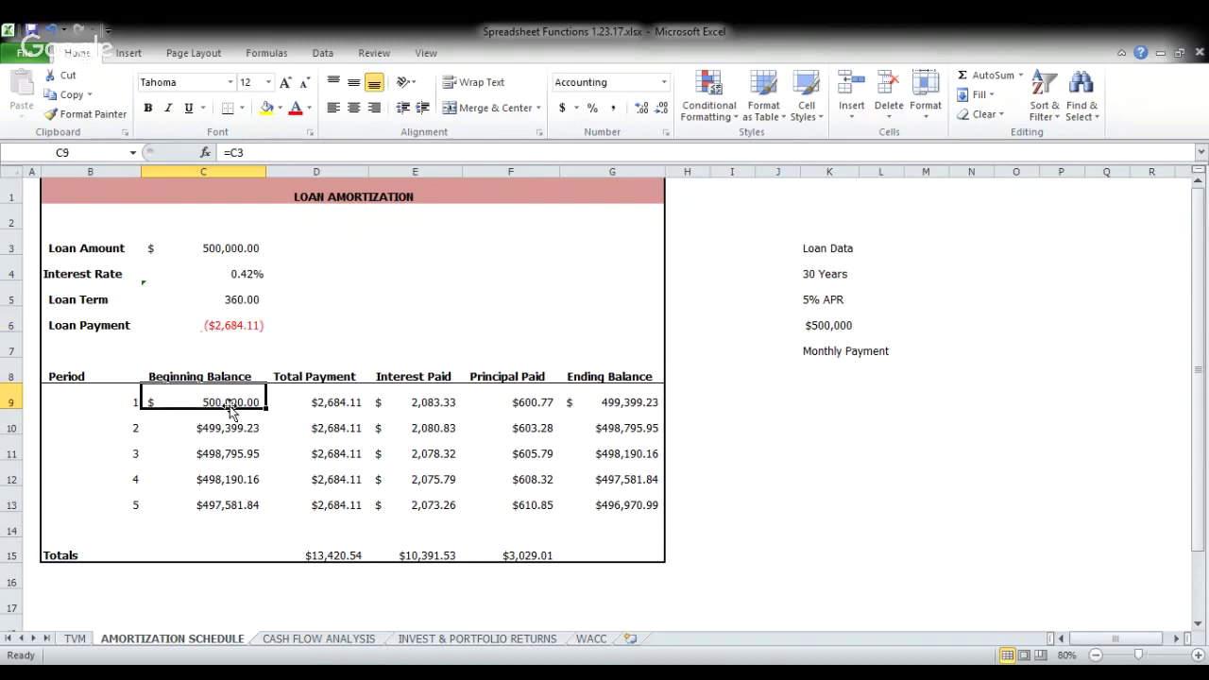
{"action": "left_click", "coordinate": [320, 402]}
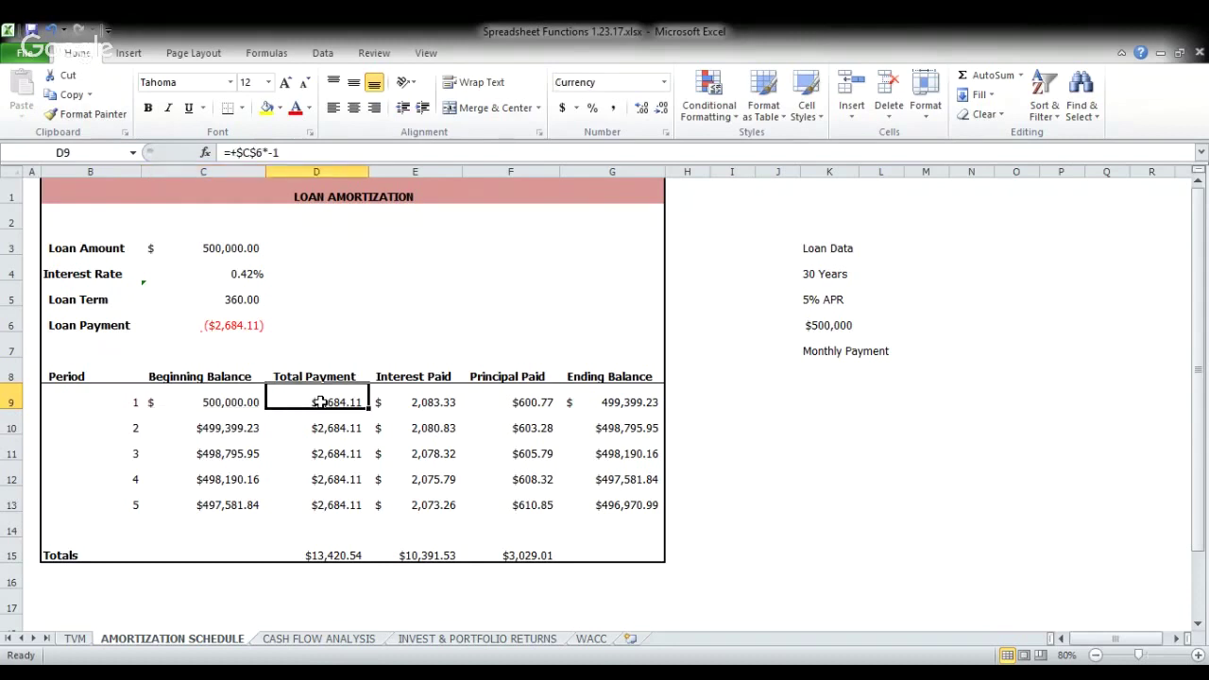
{"action": "left_click", "coordinate": [416, 407]}
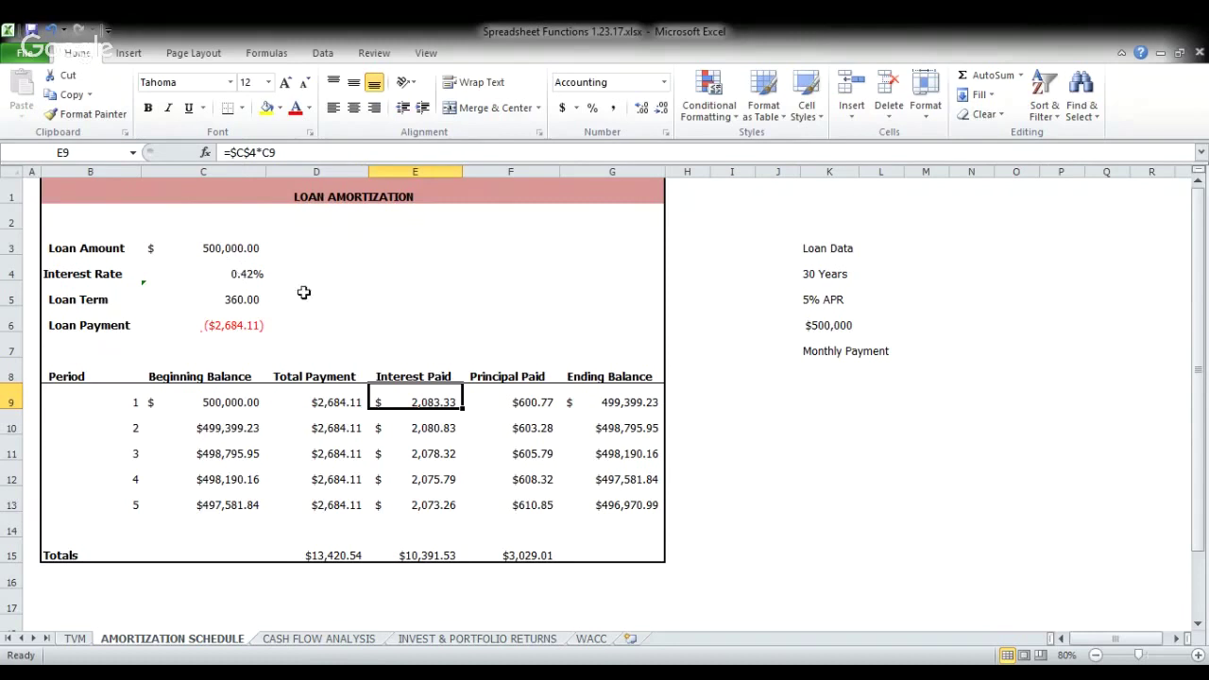
{"action": "left_click", "coordinate": [509, 401]}
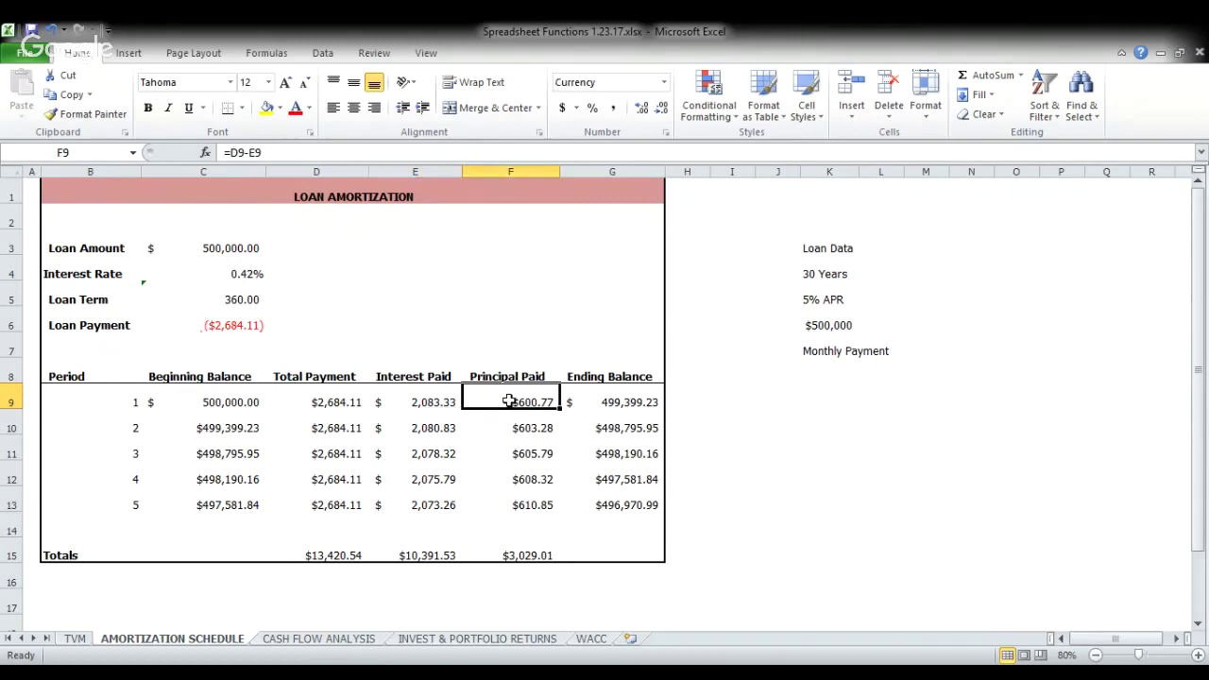
{"action": "left_click", "coordinate": [611, 402]}
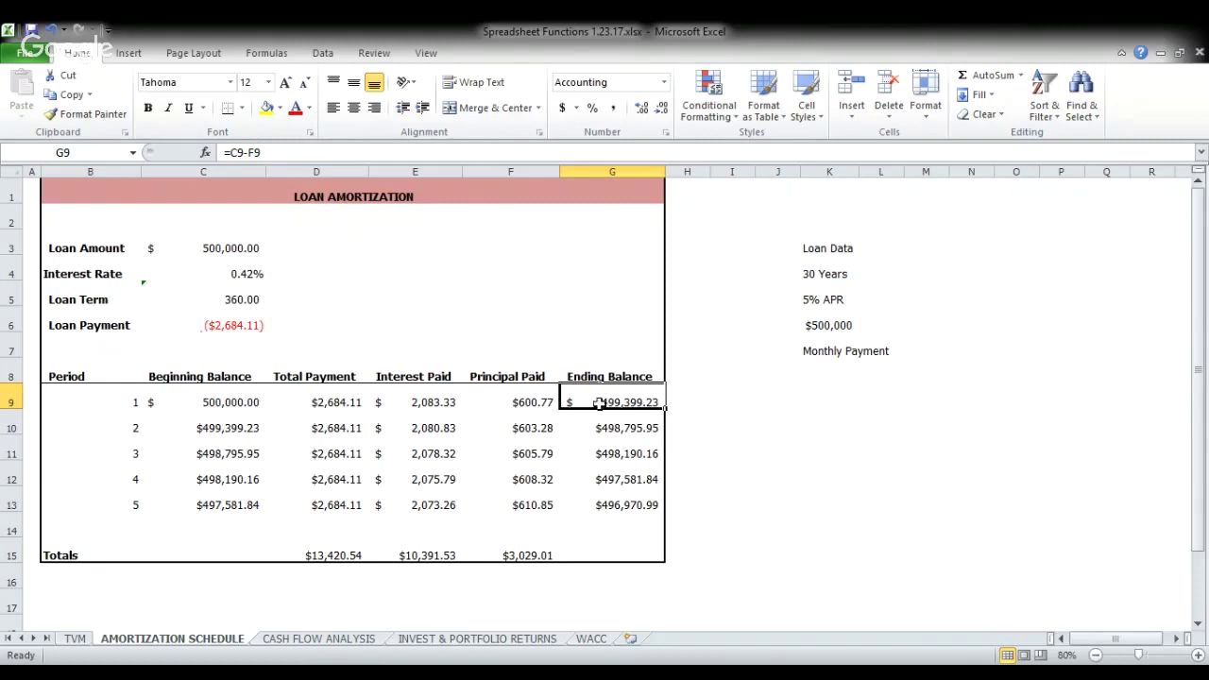
{"action": "left_click", "coordinate": [233, 429]}
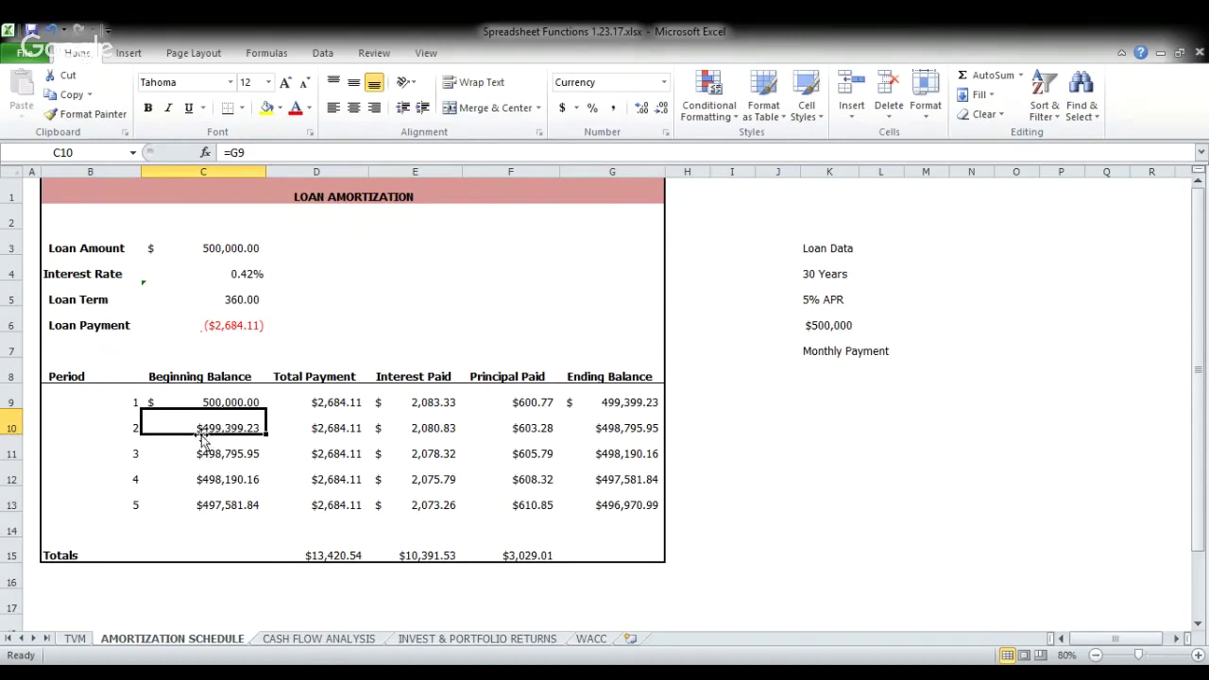